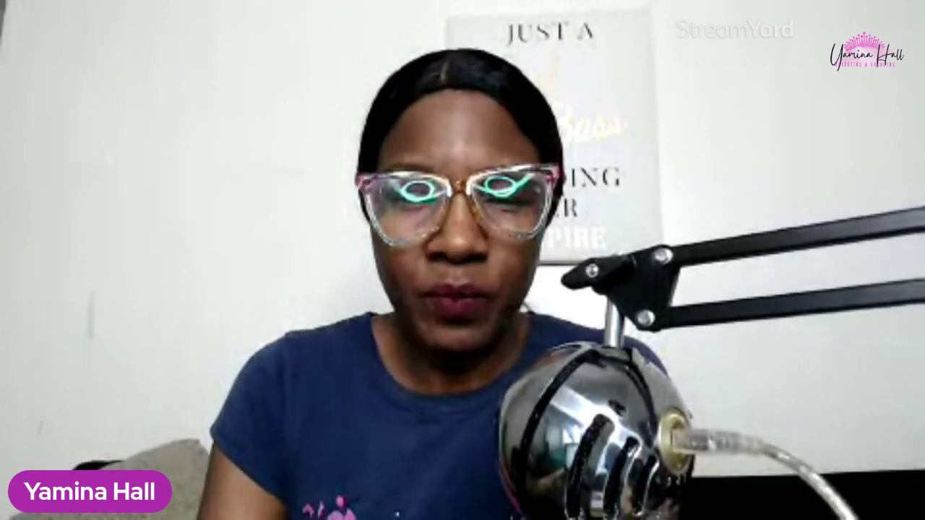
click(330, 300)
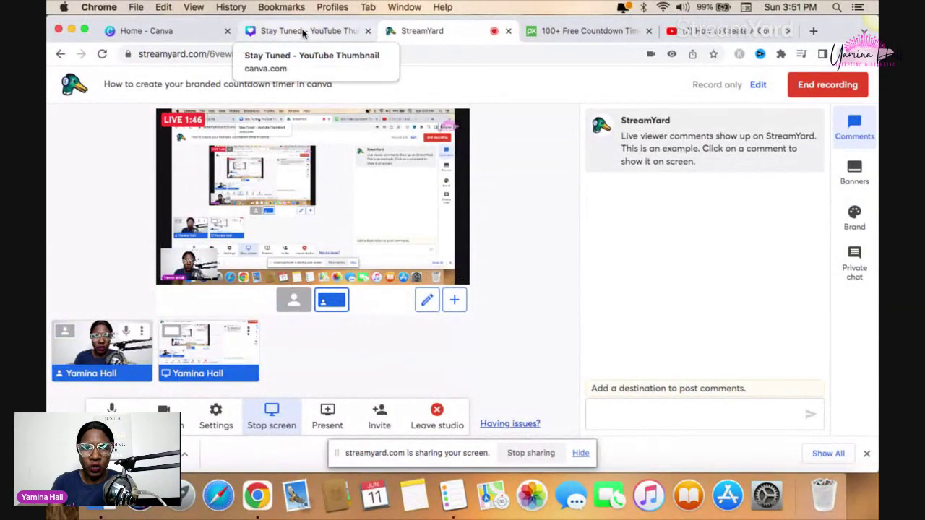
Browse the countdown timer videos on Pixabay for clips suitable for a branded countdown
click(567, 32)
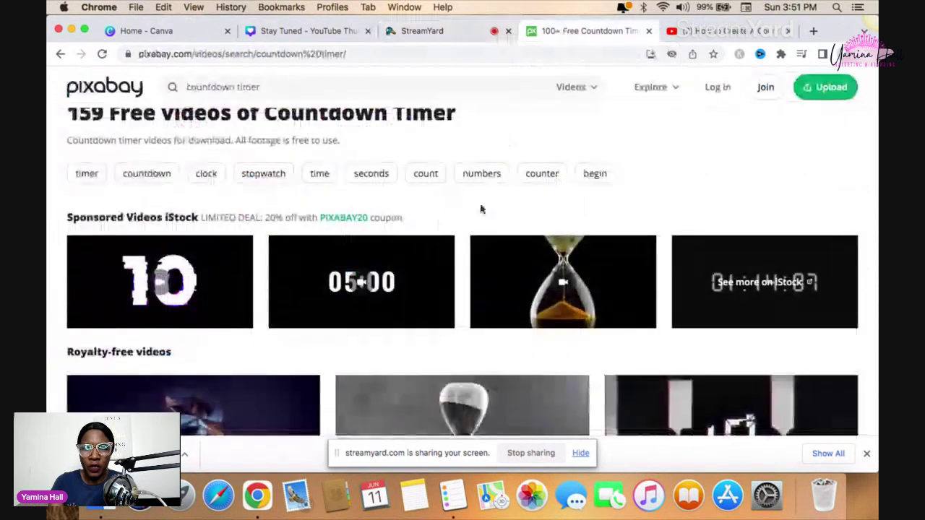
scroll(480, 209, down, 5)
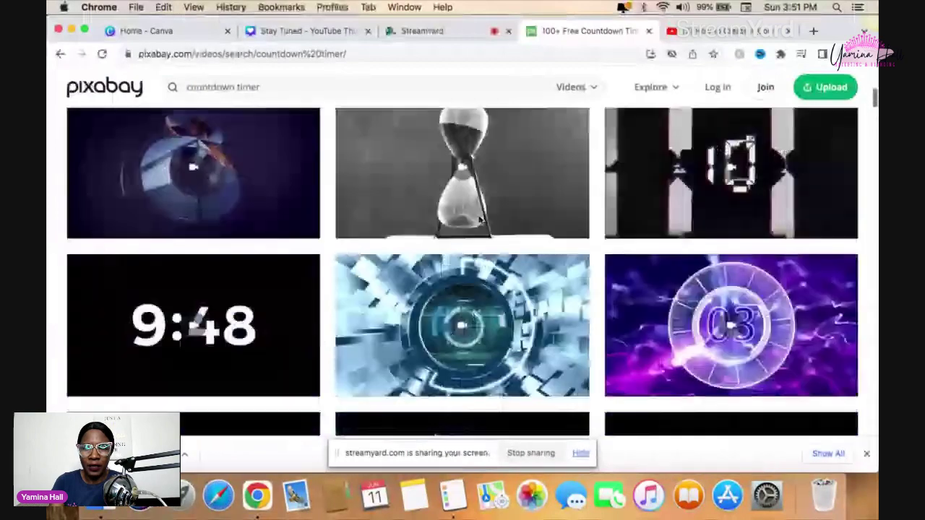
scroll(480, 221, down, 6)
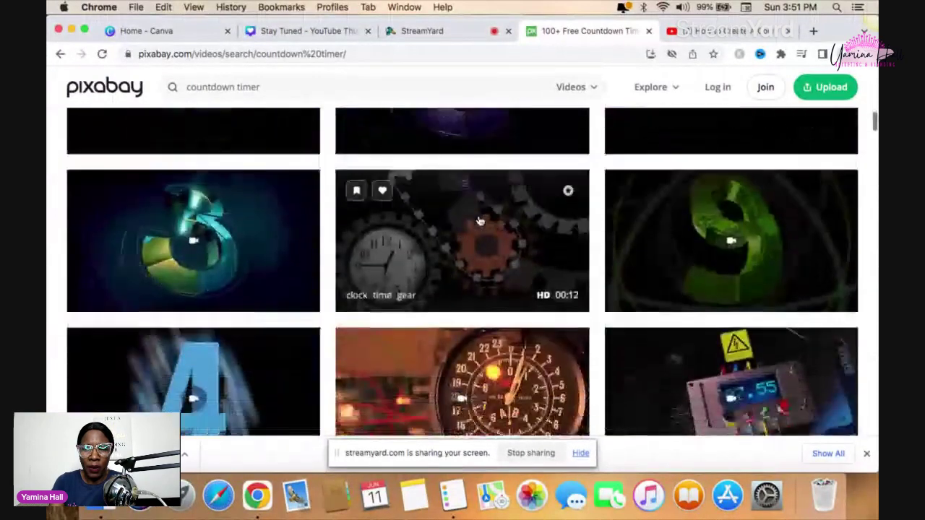
scroll(480, 221, down, 4)
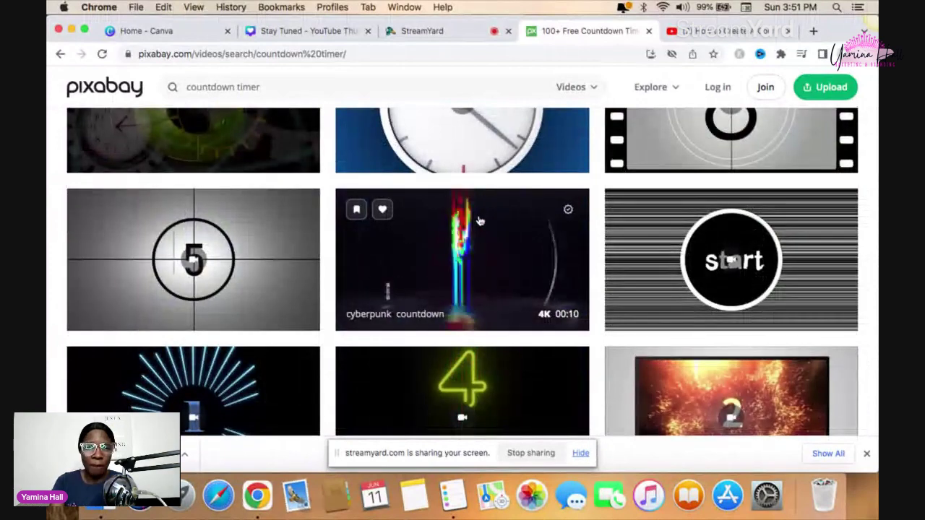
scroll(481, 220, up, 5)
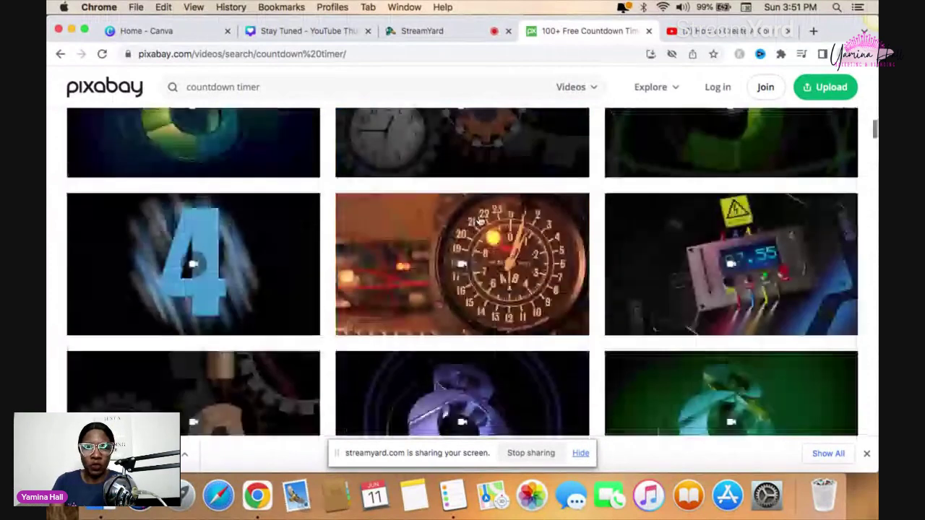
scroll(481, 220, up, 1)
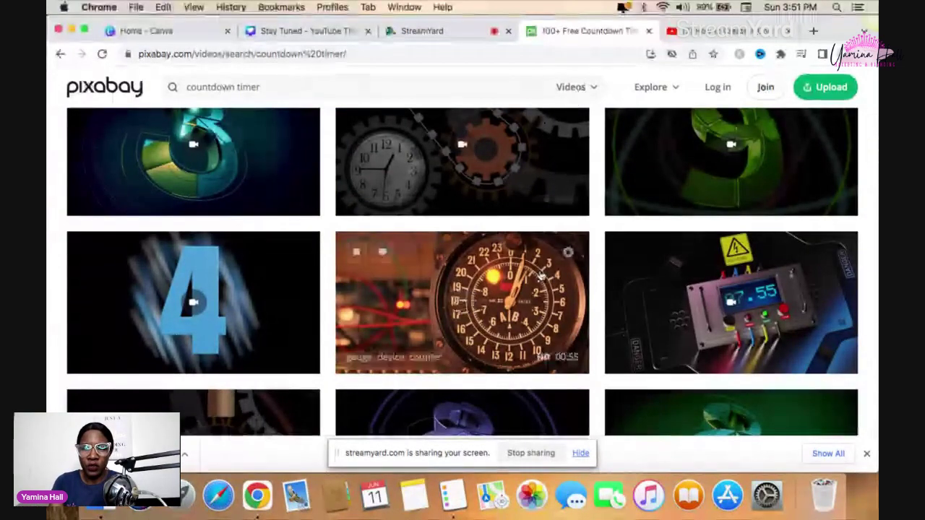
scroll(541, 274, down, 10)
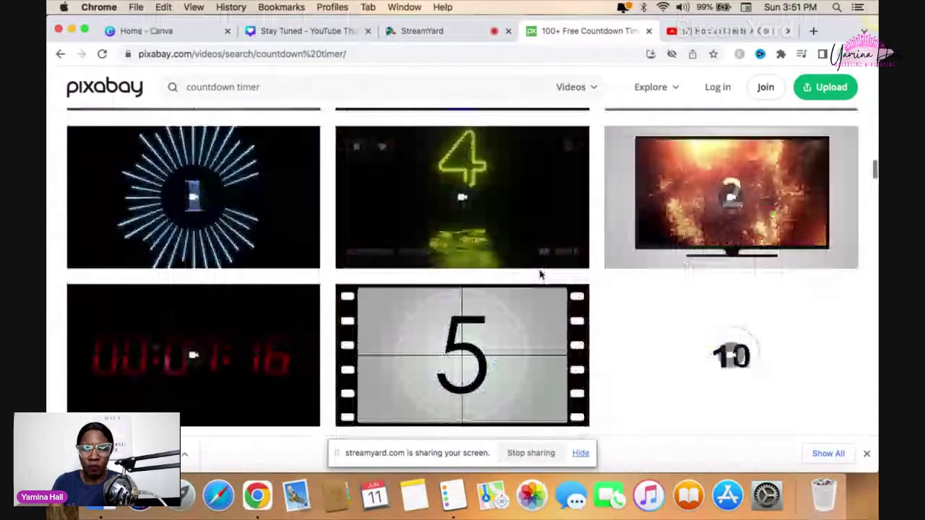
scroll(541, 274, down, 15)
scroll(541, 275, down, 3)
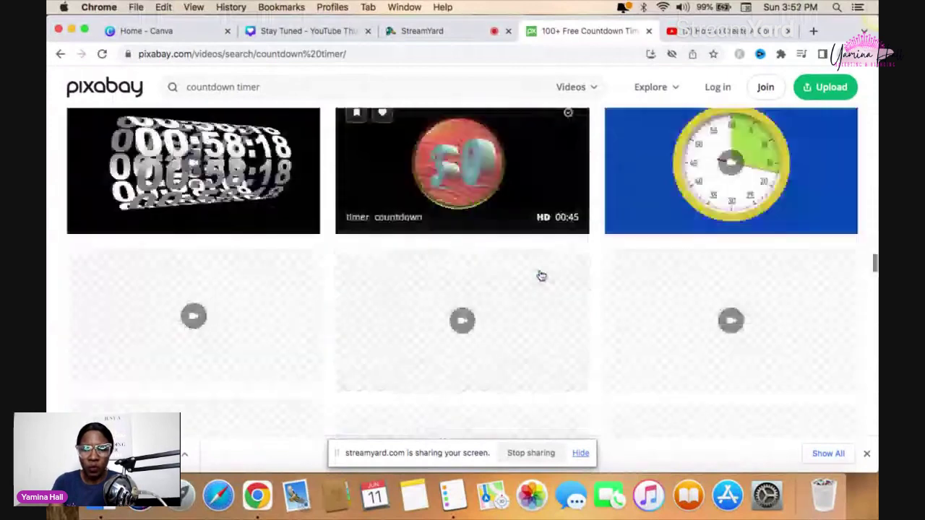
scroll(541, 275, up, 2)
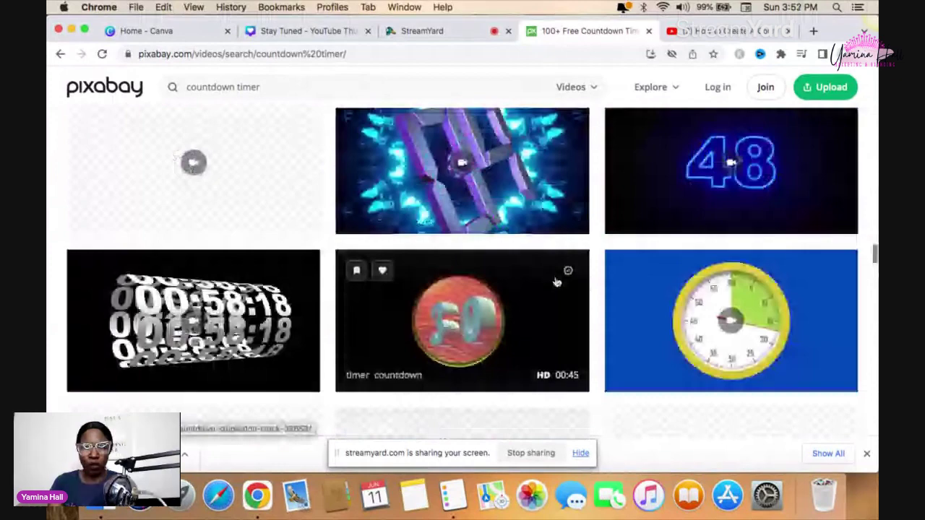
click(867, 456)
scroll(487, 235, up, 2)
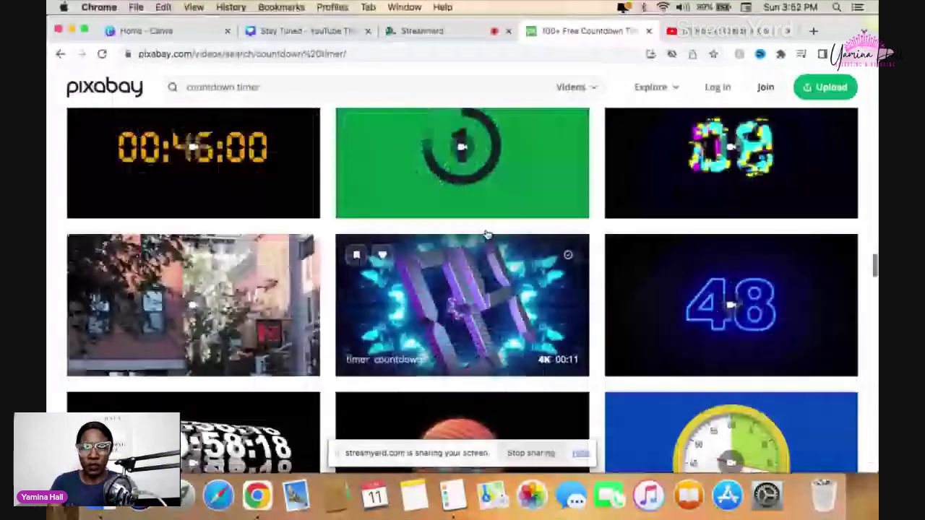
scroll(460, 258, up, 10)
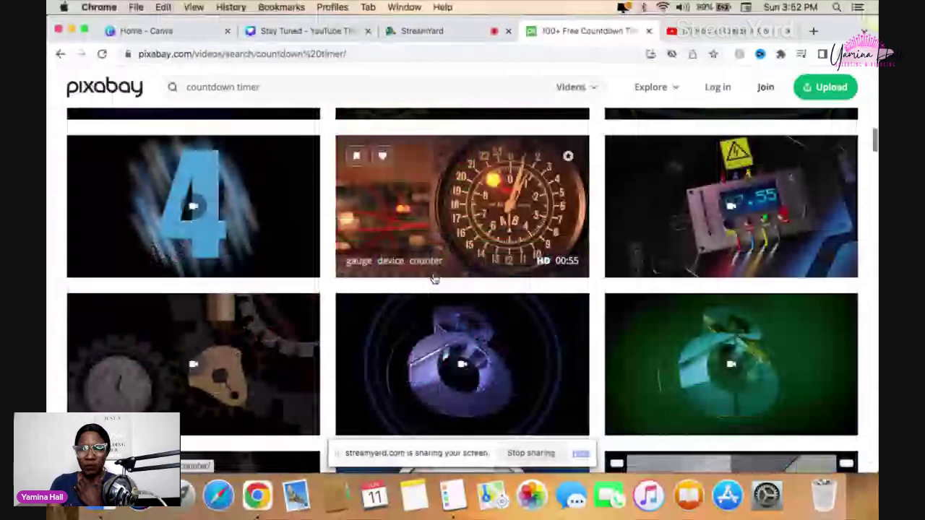
Switch to the Stay Tuned design in Canva and remove the background from the portrait photo
key(super+2)
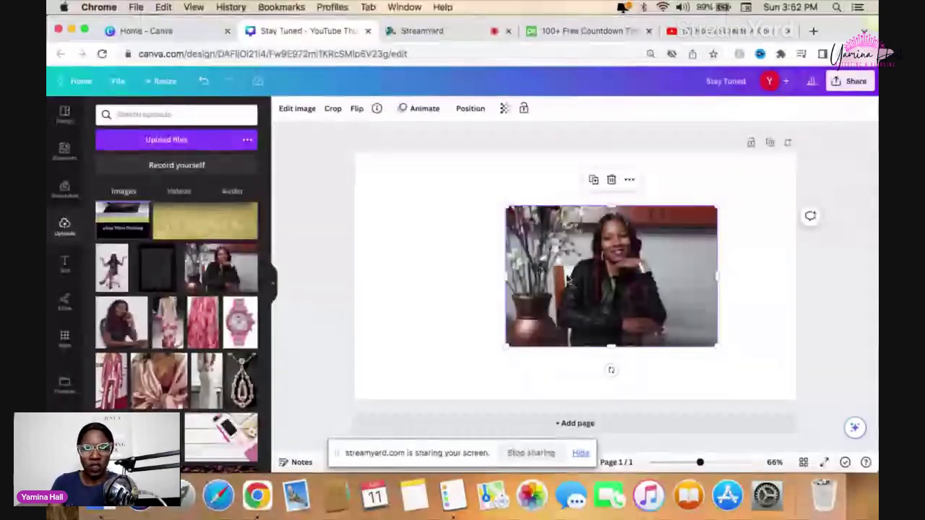
click(296, 110)
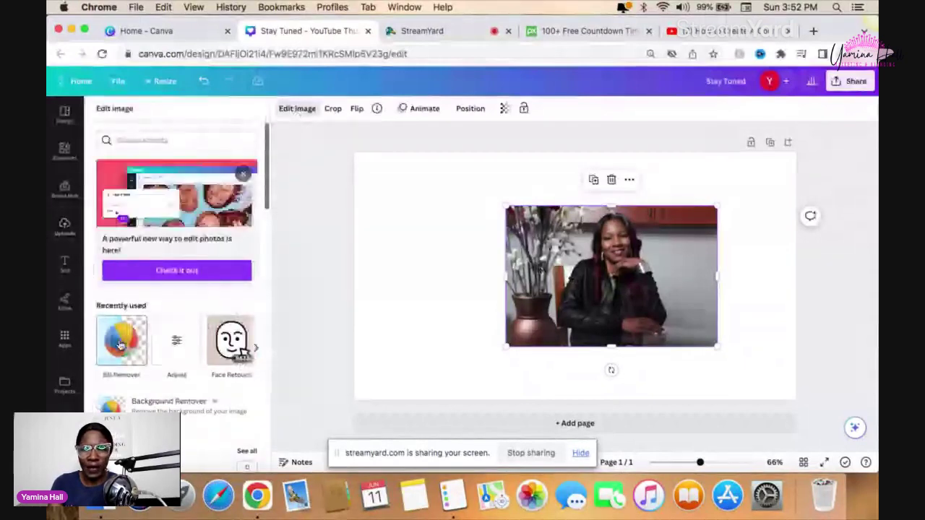
click(121, 345)
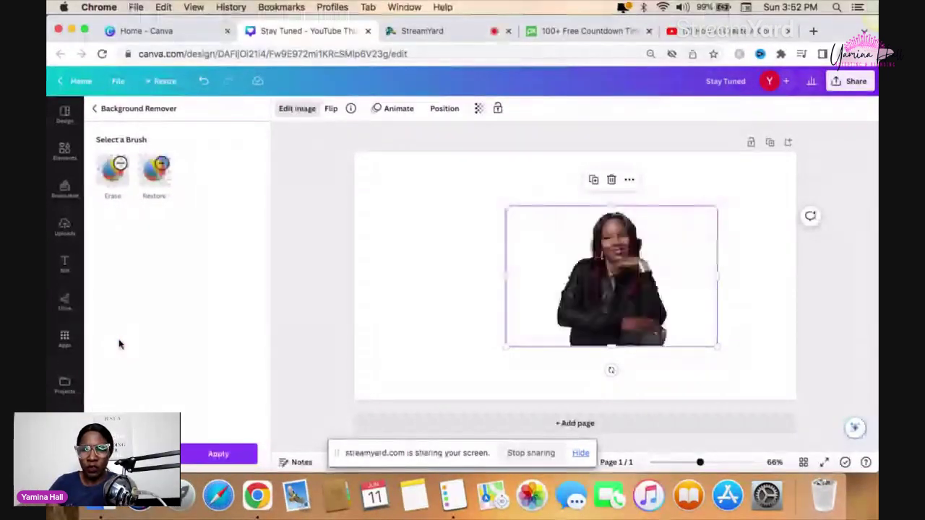
click(450, 274)
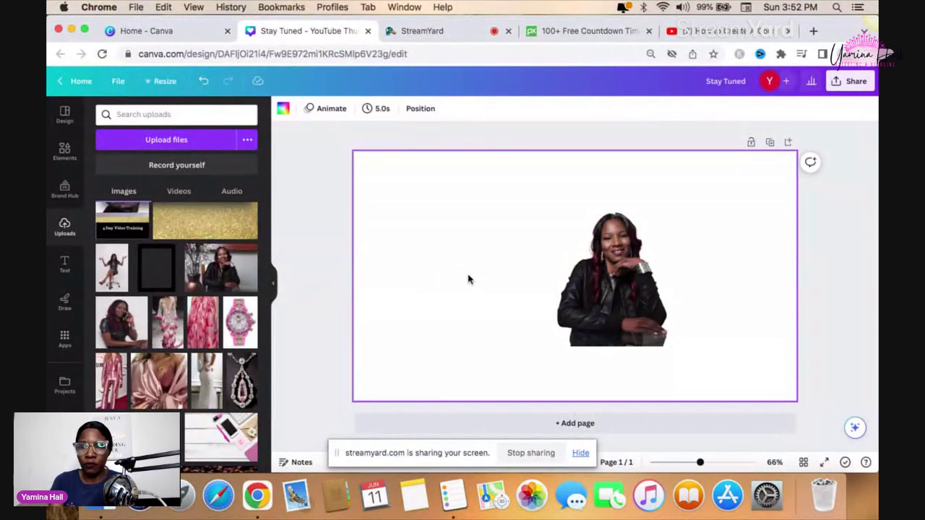
Enlarge the portrait cutout and place it on the right half of the page, reaching the bottom edge
click(570, 286)
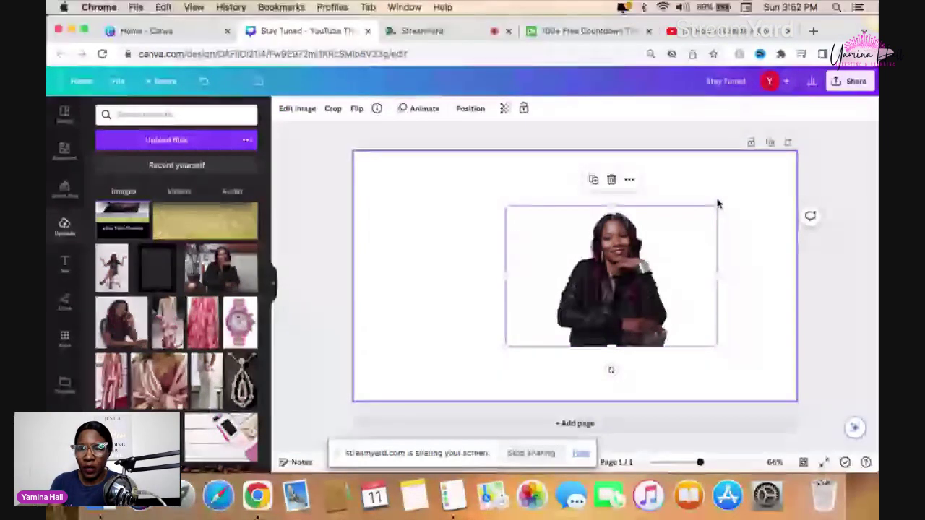
drag(718, 205, 760, 177)
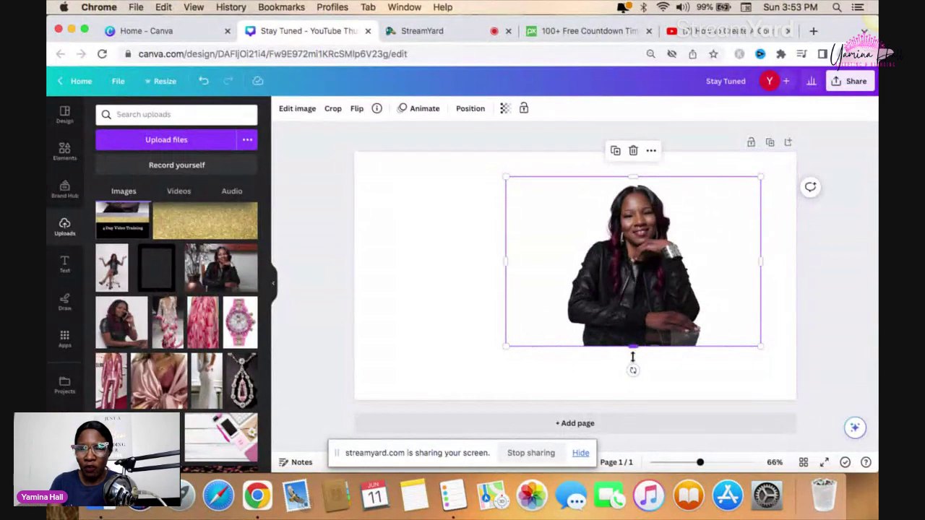
drag(633, 350, 634, 399)
drag(630, 276, 660, 289)
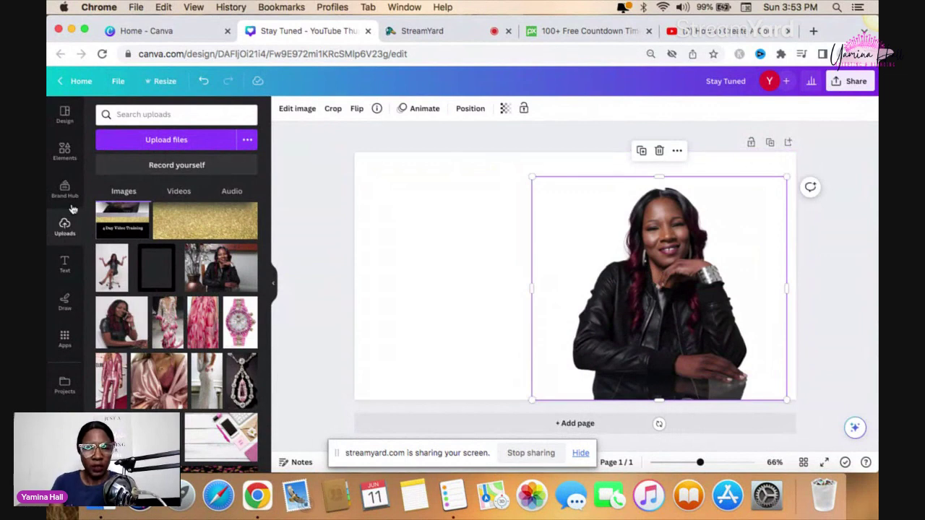
Try the uploaded 6-second countdown video beside the portrait, cropped and scaled down, and delete it
click(177, 192)
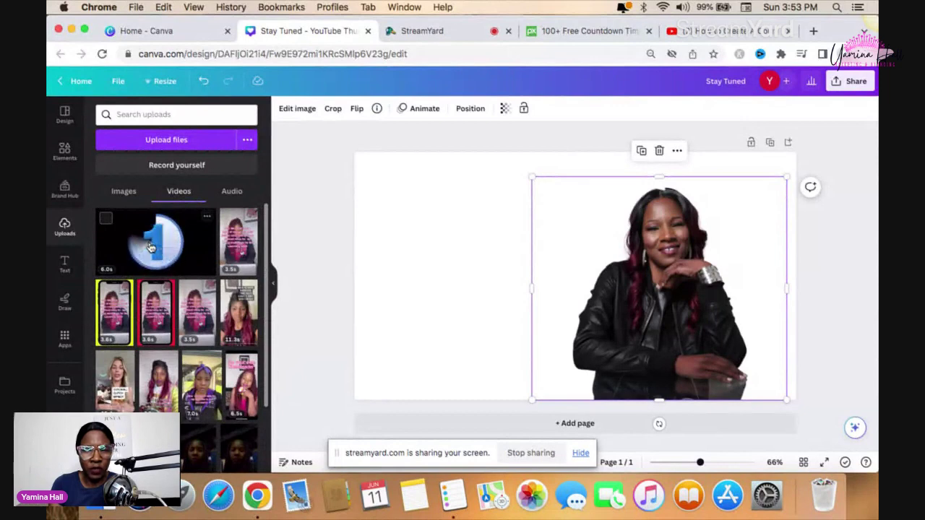
drag(151, 248, 392, 221)
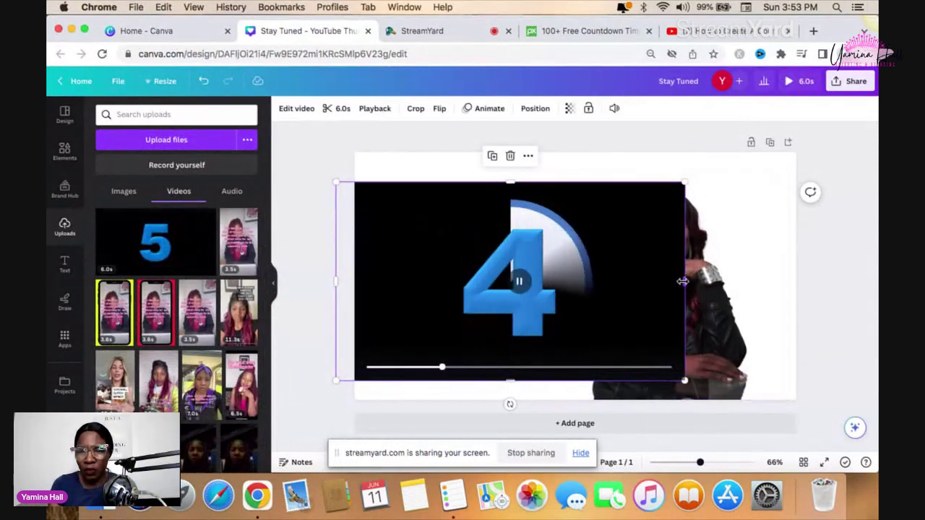
drag(683, 281, 607, 278)
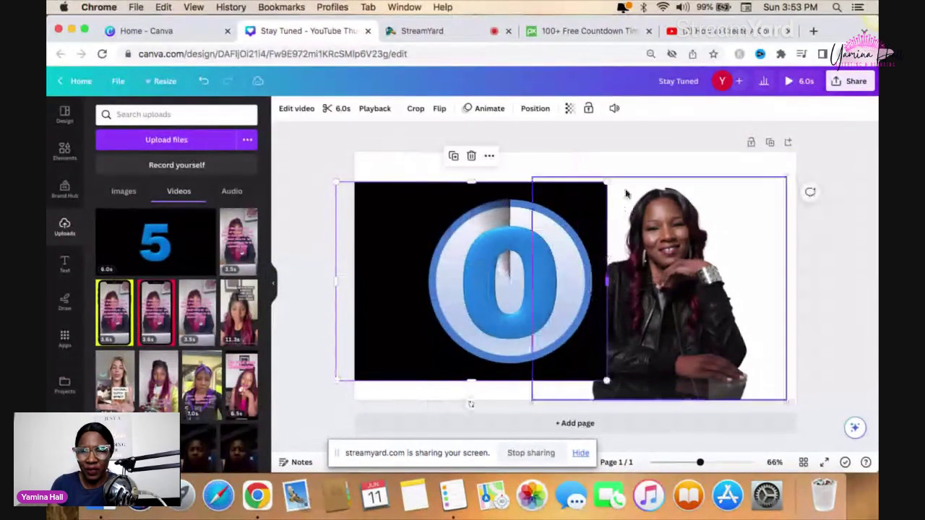
drag(603, 184, 555, 223)
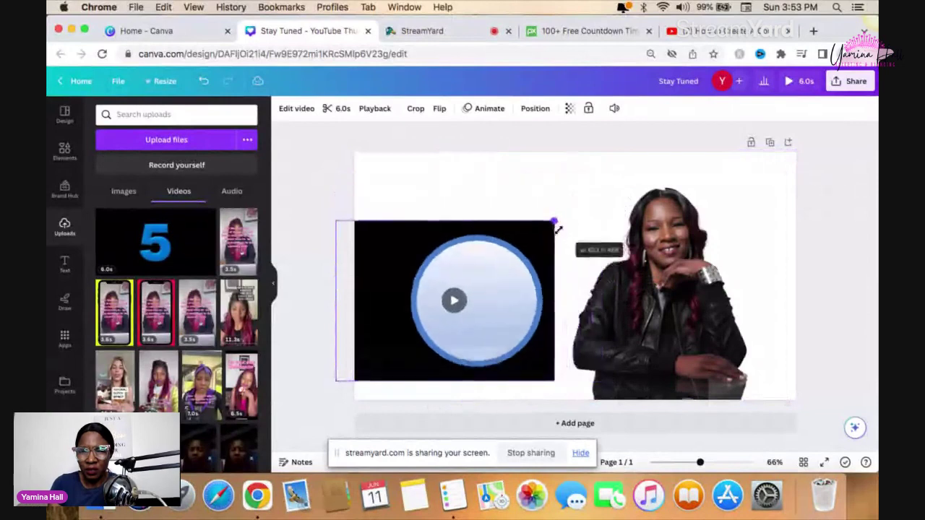
drag(460, 280, 506, 223)
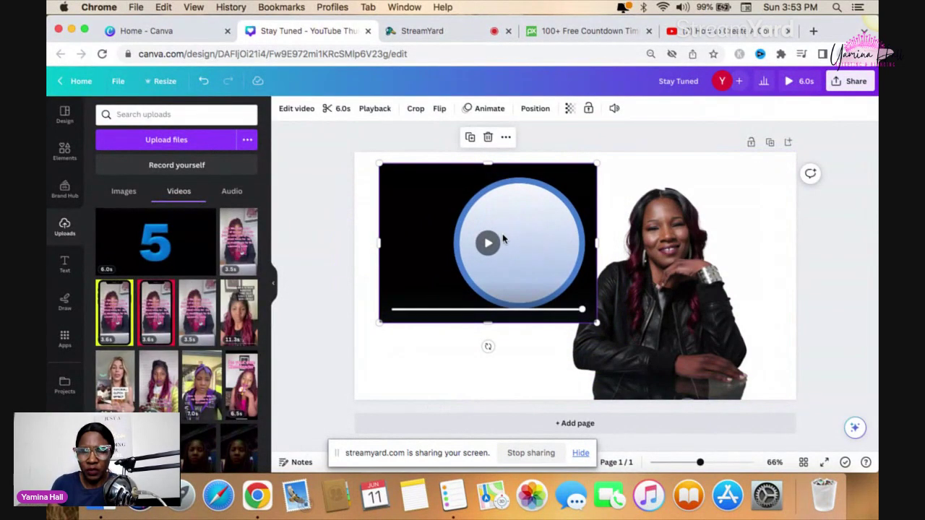
key(Delete)
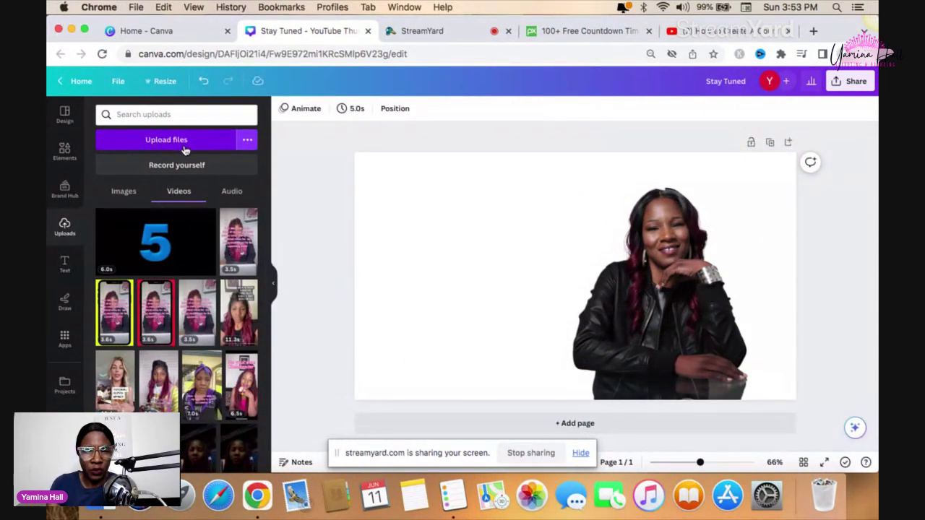
Add the recently used circular frame with the white border and enlarge it in the empty area beside the portrait
click(64, 150)
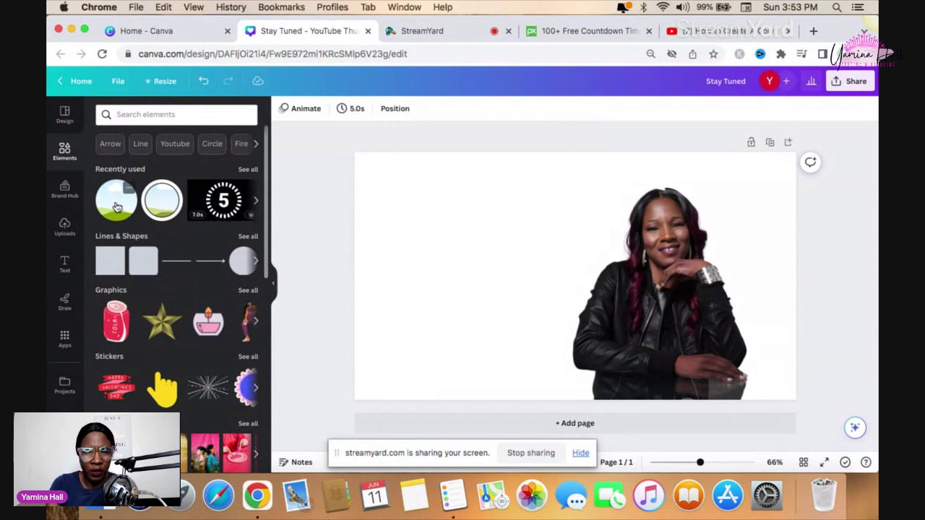
click(164, 203)
drag(552, 274, 423, 247)
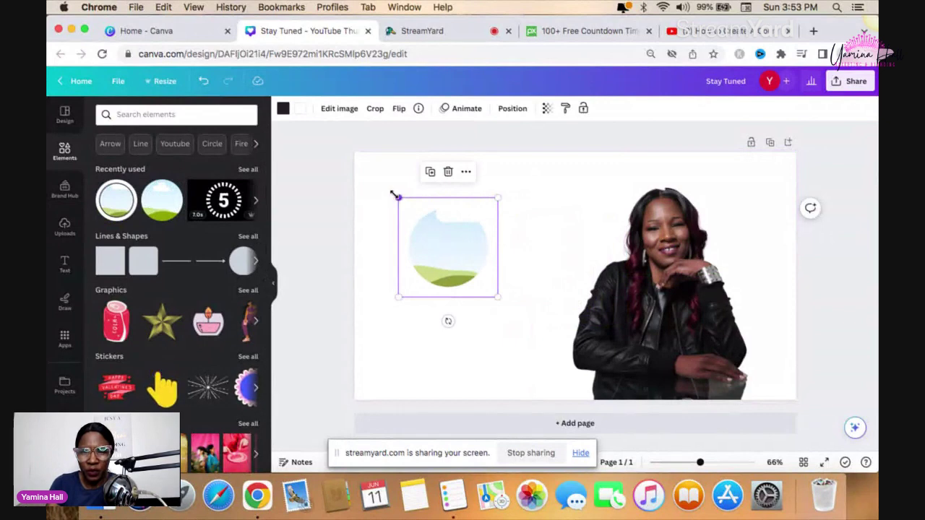
drag(397, 197, 344, 145)
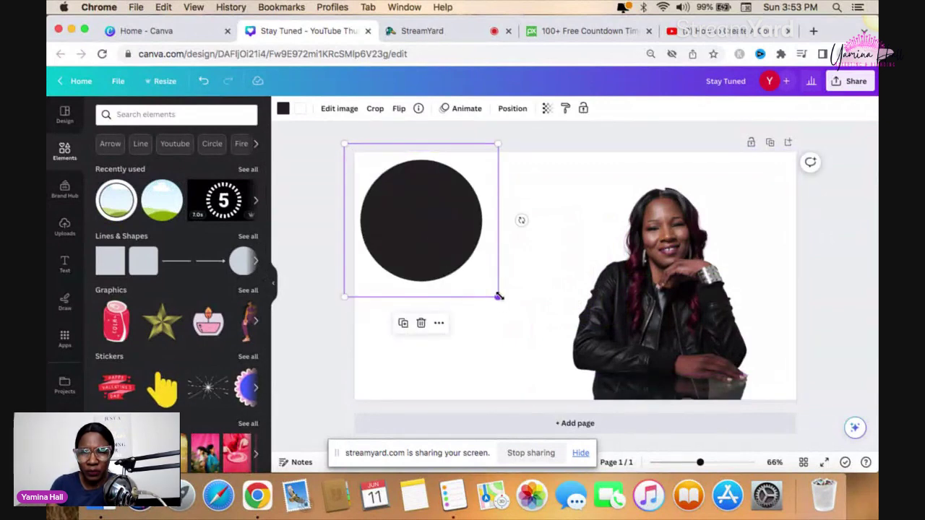
drag(499, 297, 536, 334)
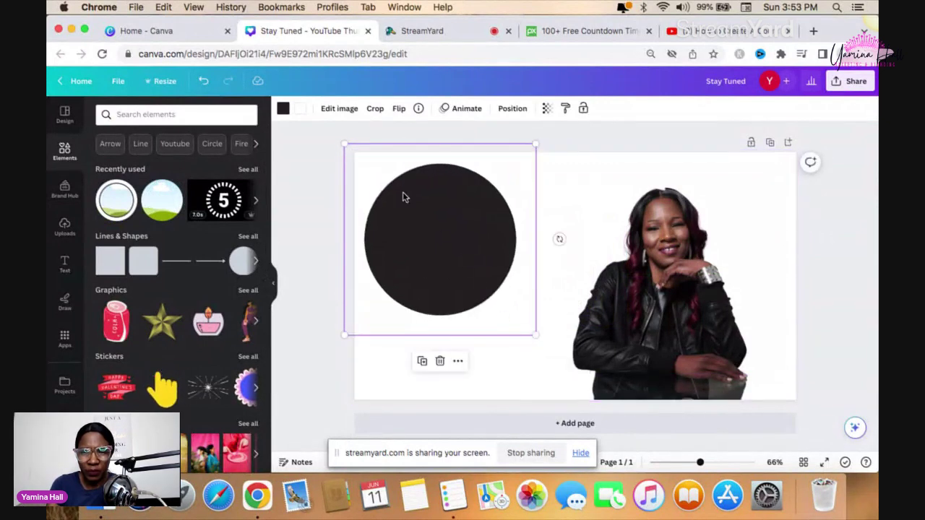
Try to fill the circular frame with the uploaded 6-second countdown video, and delete the frame
click(305, 112)
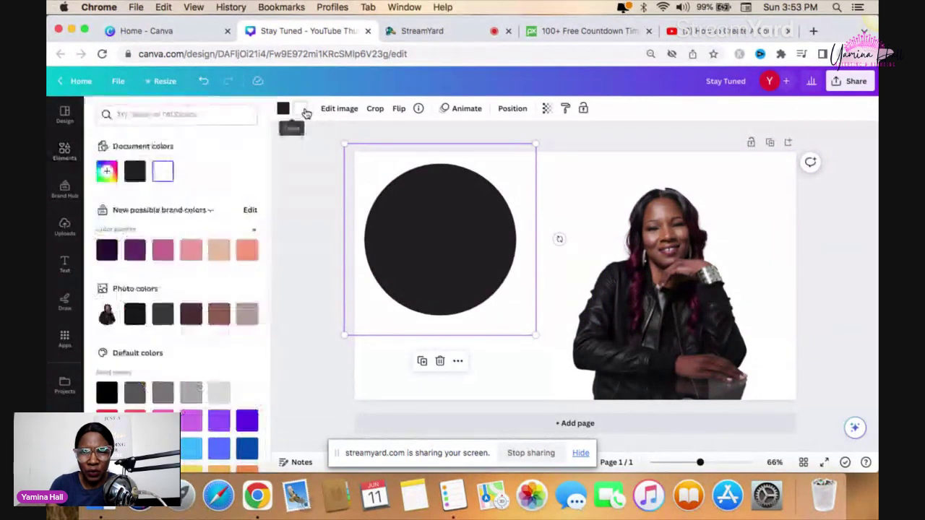
click(164, 174)
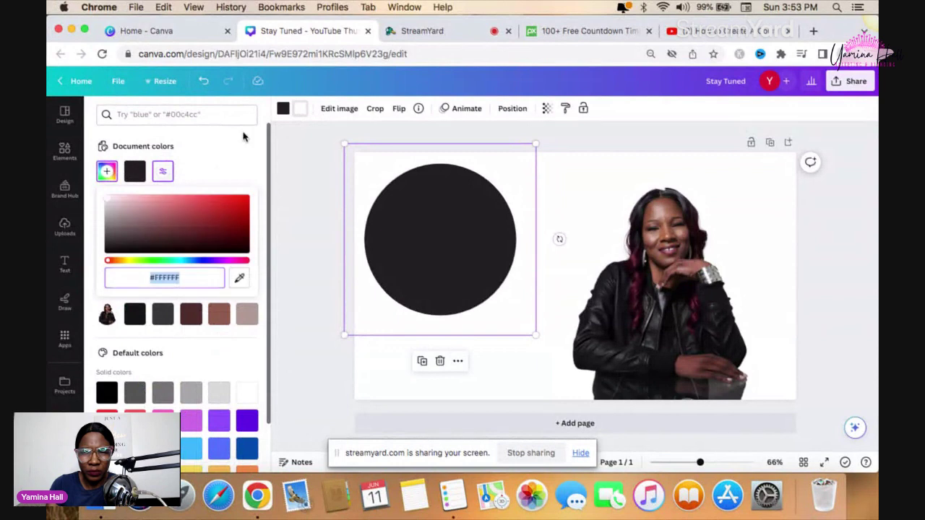
click(284, 109)
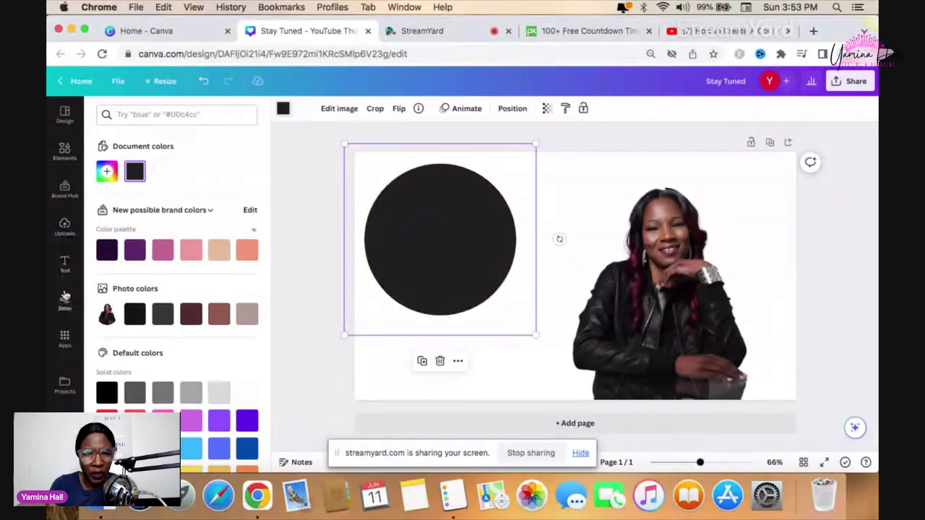
click(65, 229)
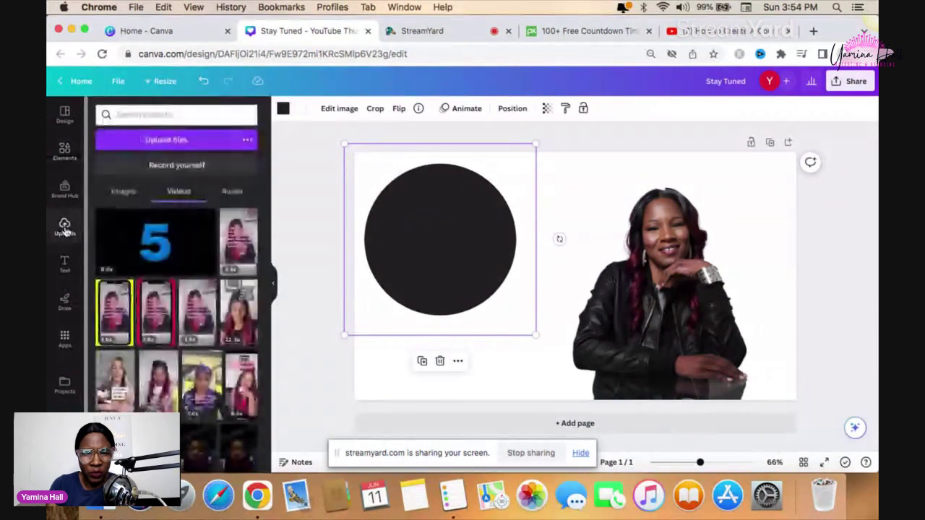
drag(160, 248, 354, 199)
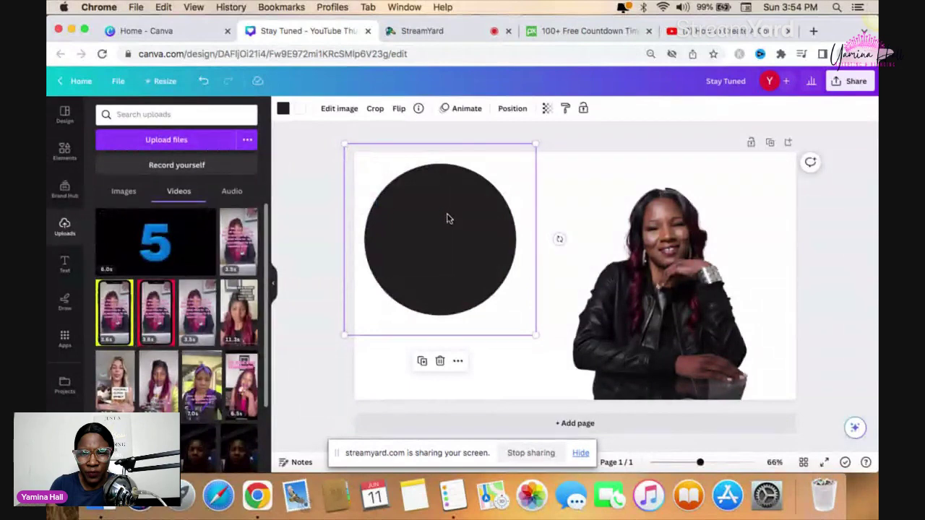
key(Delete)
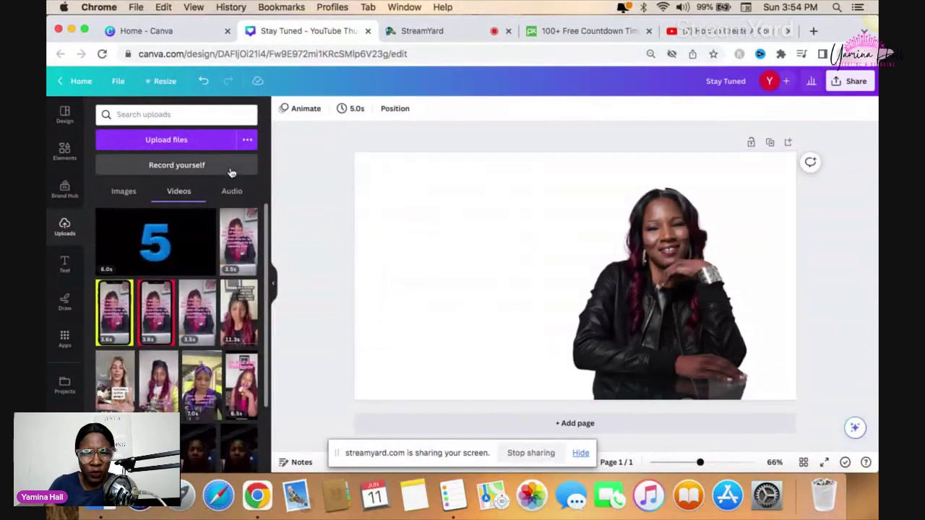
Add the recently used plain circular frame in the empty area beside the portrait and enlarge it to about 391 × 391
click(70, 156)
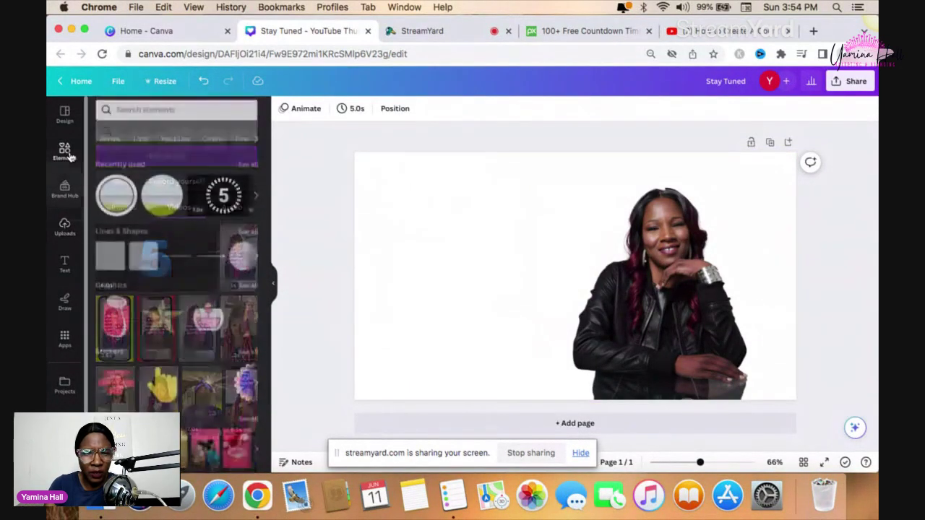
click(162, 207)
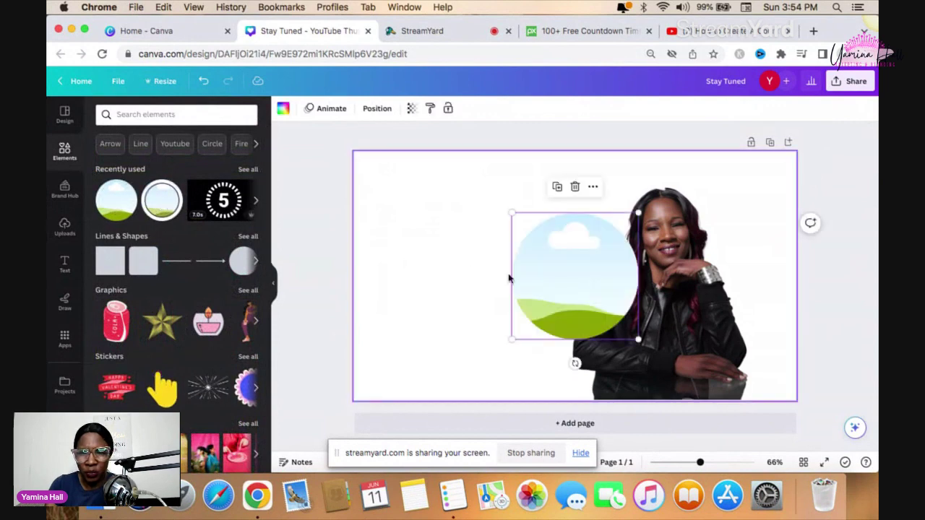
drag(558, 292, 451, 258)
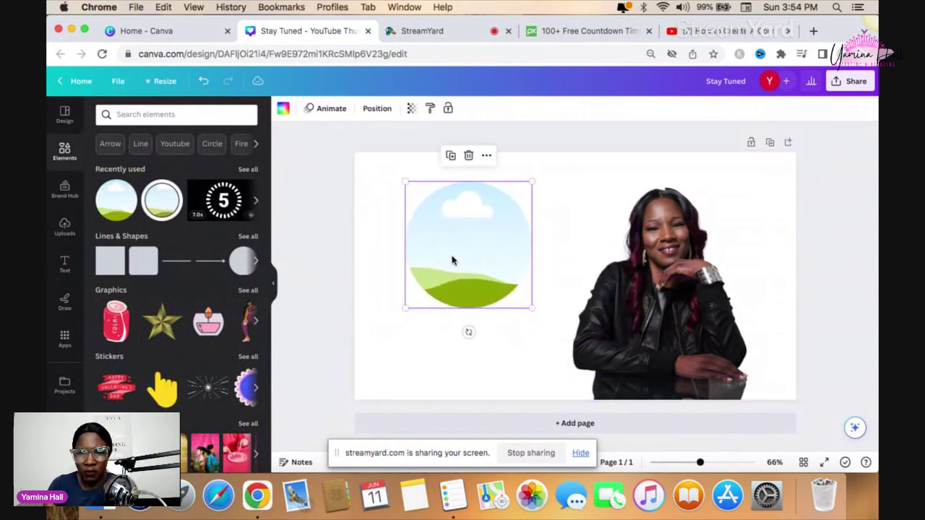
mouse_move(531, 182)
mouse_down()
mouse_move(560, 149)
mouse_move(540, 173)
mouse_up()
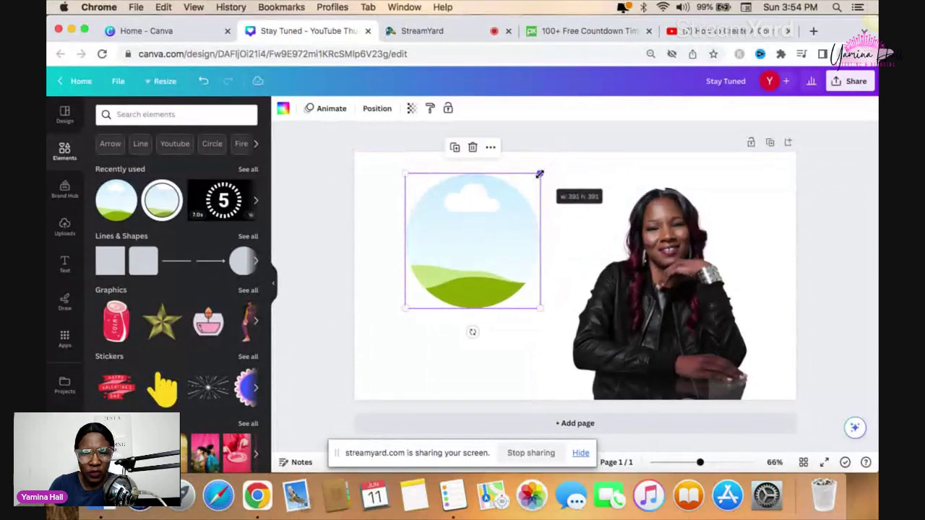
Fill the circular frame with the uploaded 6-second countdown video and move it slightly lower on the page
click(65, 227)
drag(134, 238, 433, 206)
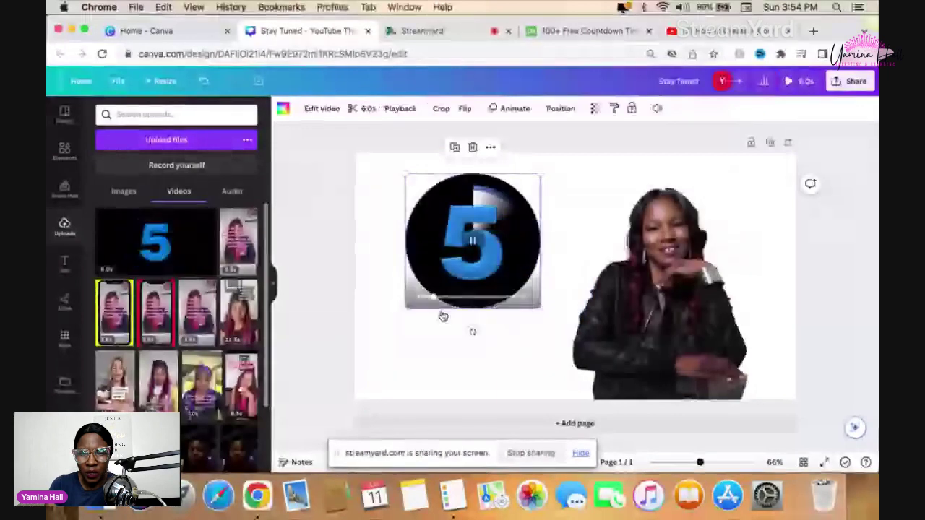
click(440, 354)
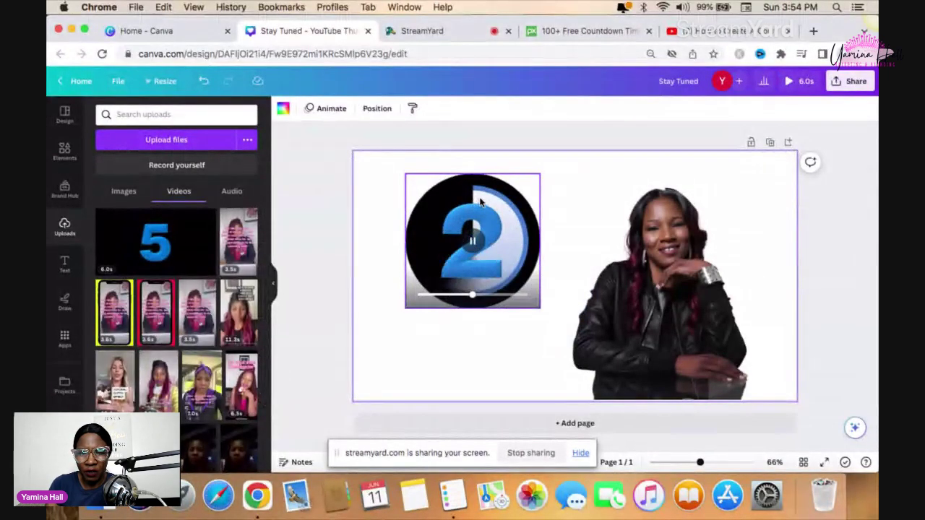
click(466, 217)
mouse_move(463, 204)
mouse_down()
mouse_move(457, 253)
mouse_move(461, 215)
mouse_up()
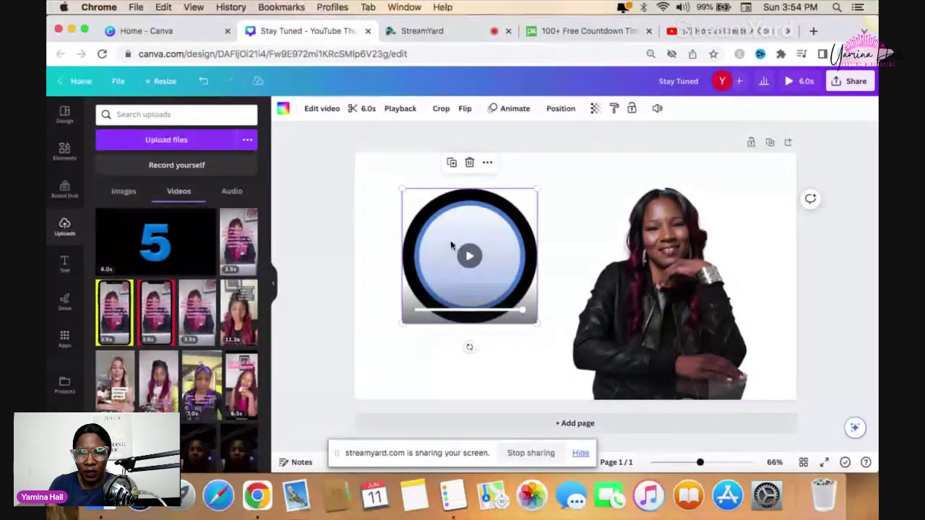
click(436, 357)
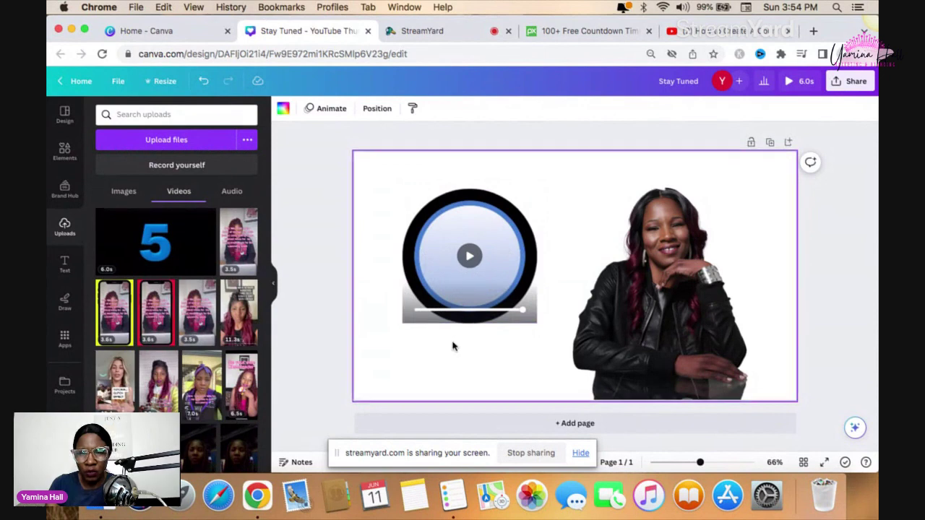
Try the purple and coral brand palette colors as the page background, and settle on the light pink one
click(283, 112)
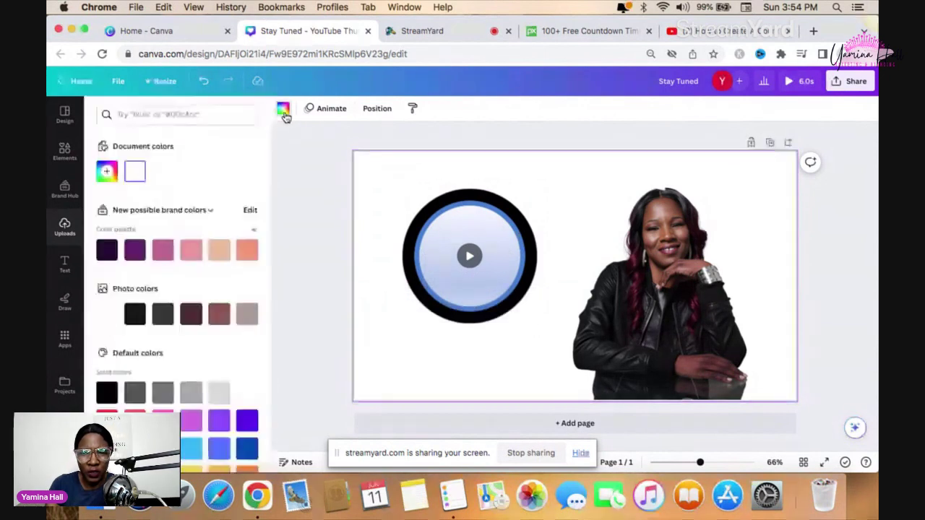
click(138, 258)
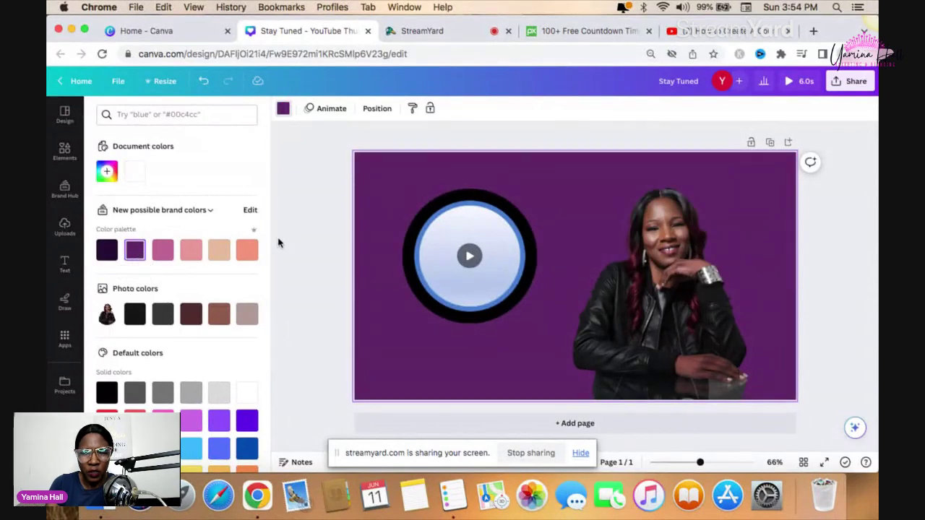
click(247, 249)
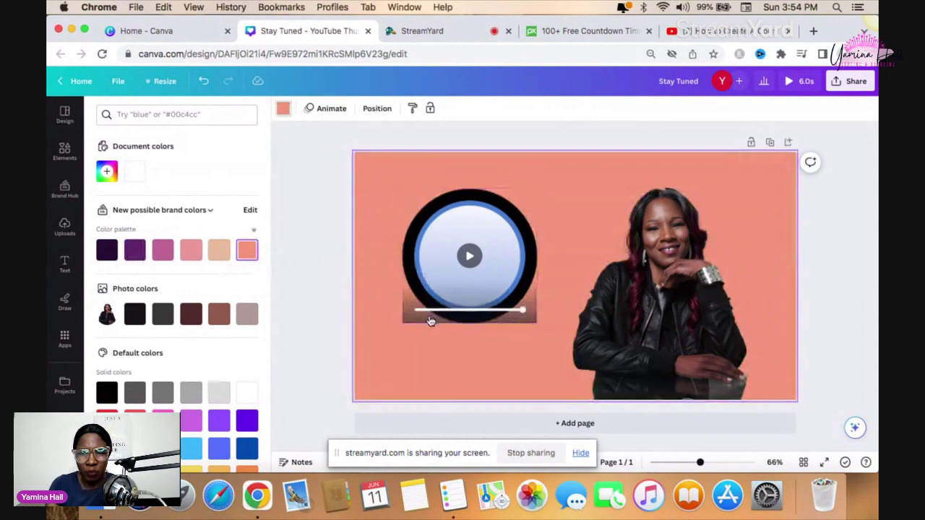
click(191, 252)
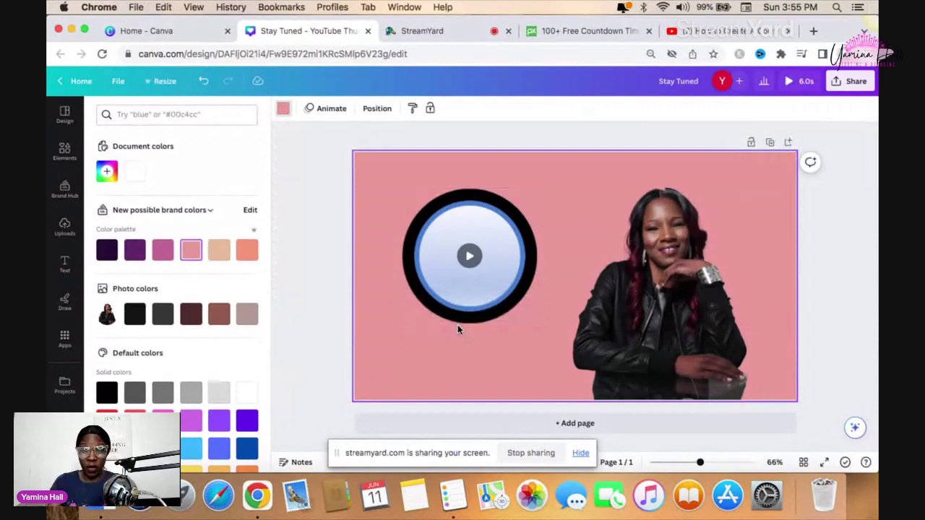
Shrink the circular countdown video to about two thirds of its size, keeping its lower-left corner in place
click(477, 215)
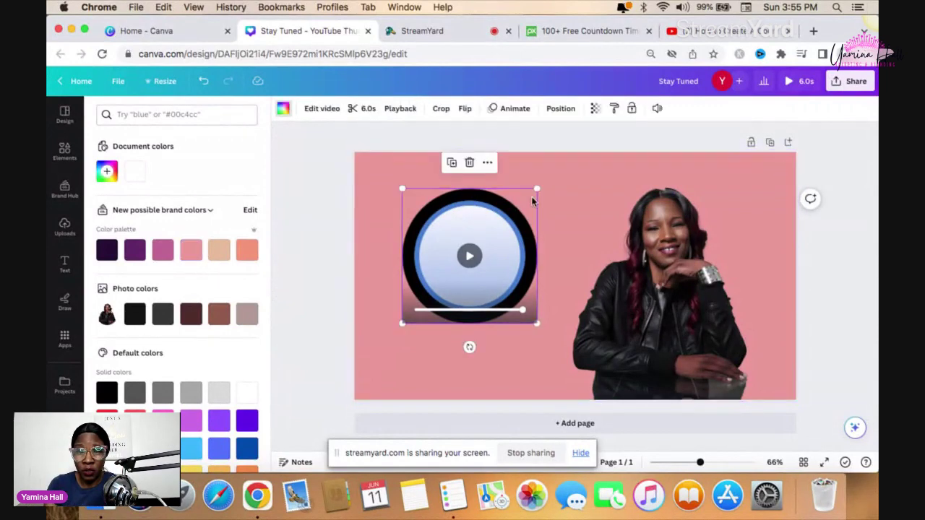
drag(537, 189, 478, 227)
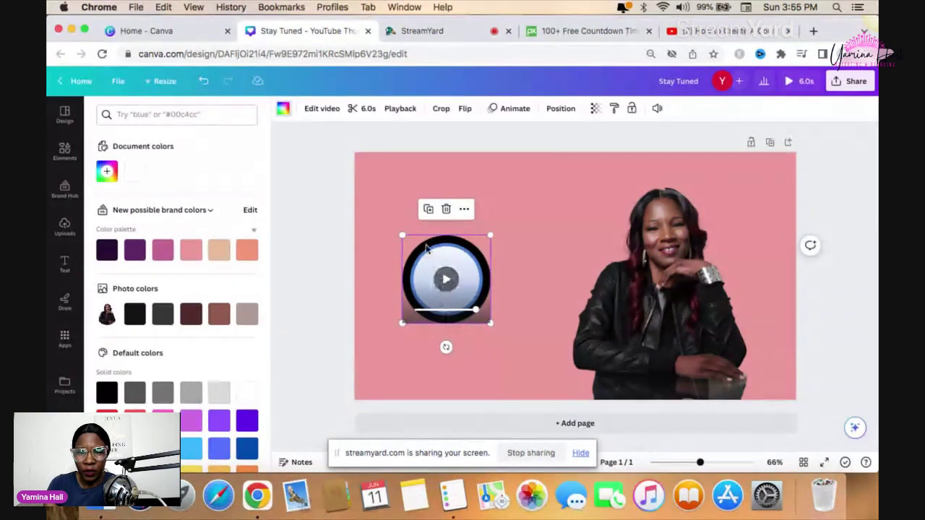
Add a brand-style heading directly below the countdown circle reading "Video will start when contdown hits o"
click(64, 264)
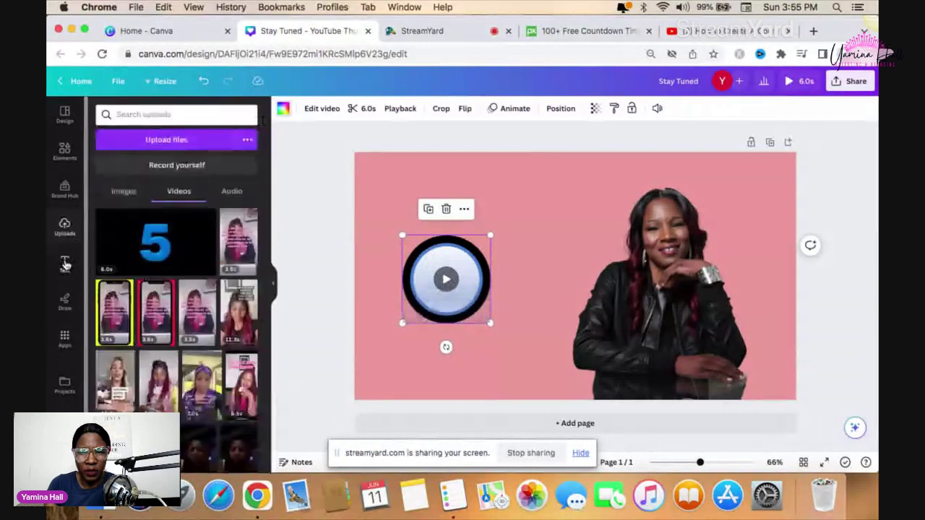
click(135, 202)
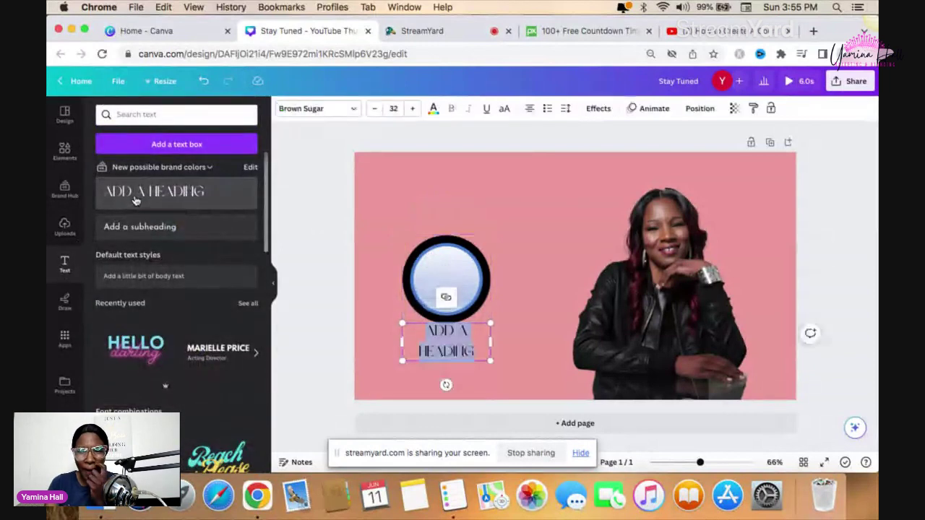
click(468, 333)
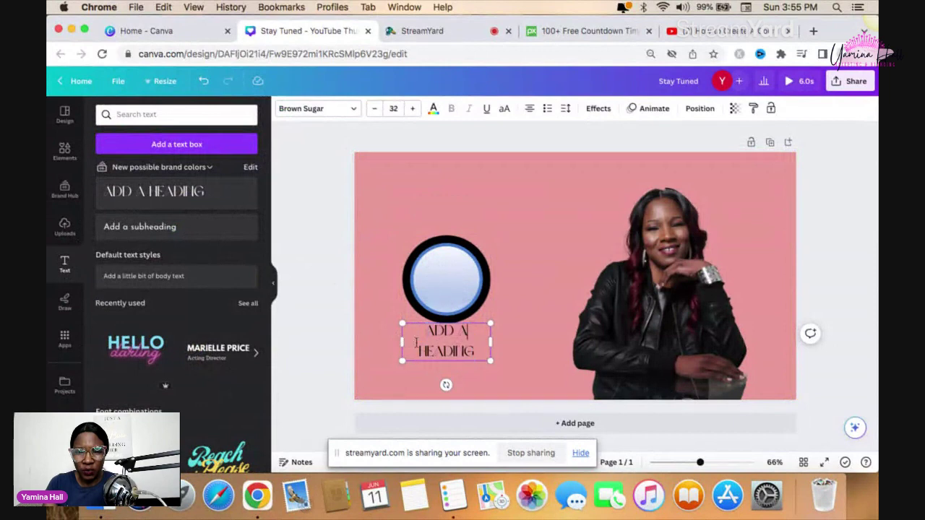
drag(423, 331, 471, 361)
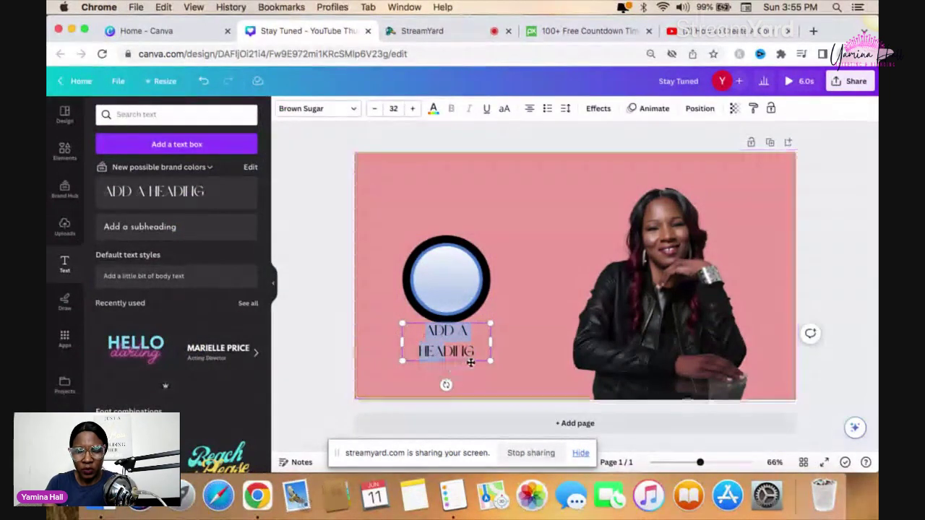
text(S)
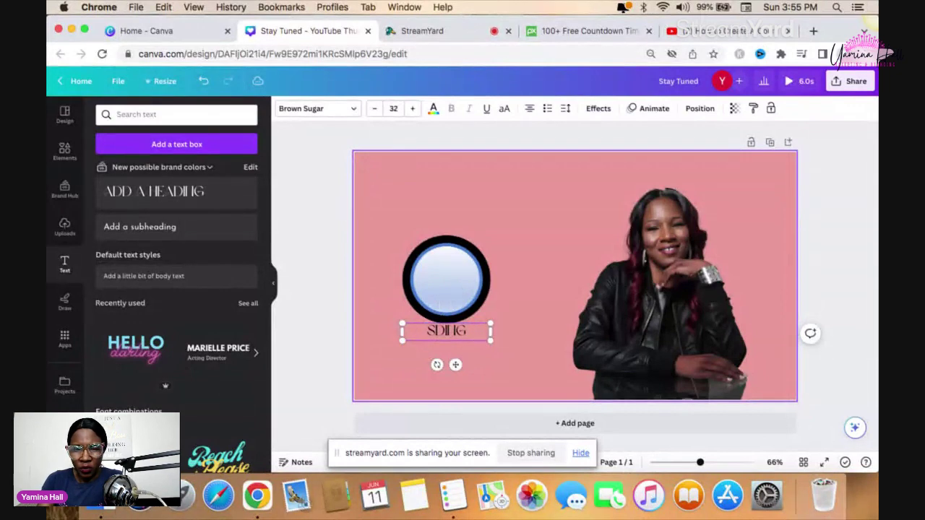
key(BackSpace)
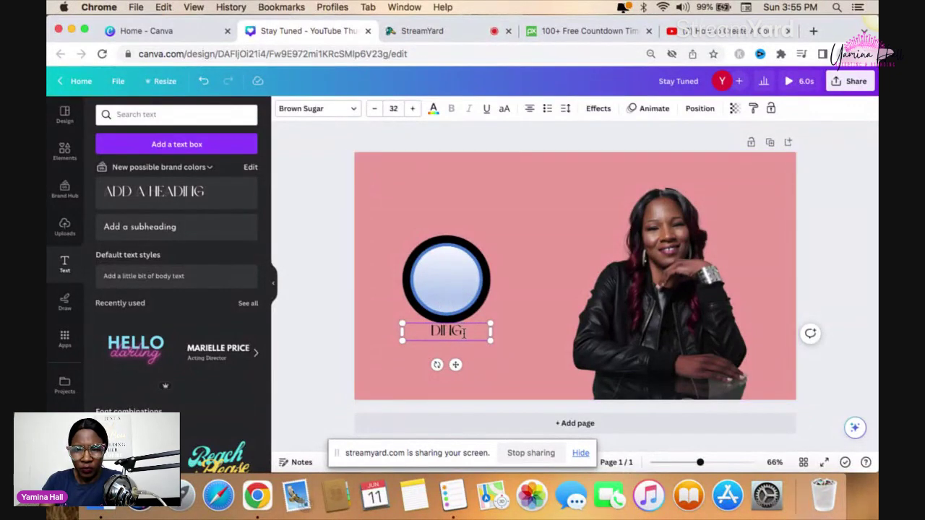
drag(460, 330, 428, 331)
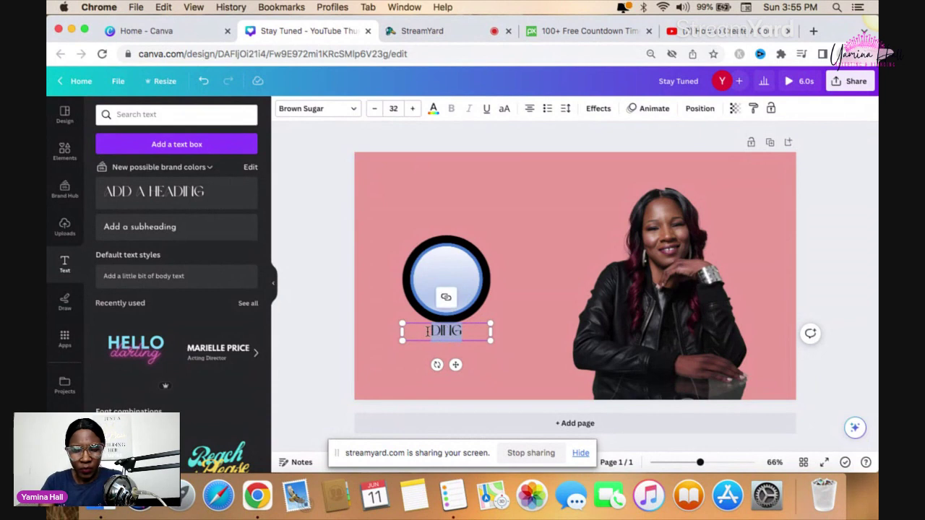
text(VIDE)
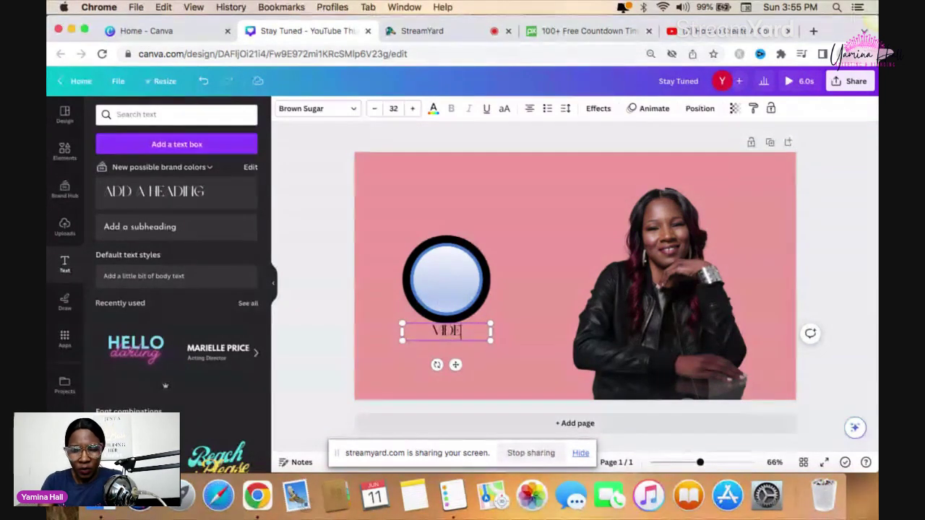
text(O WILL ST)
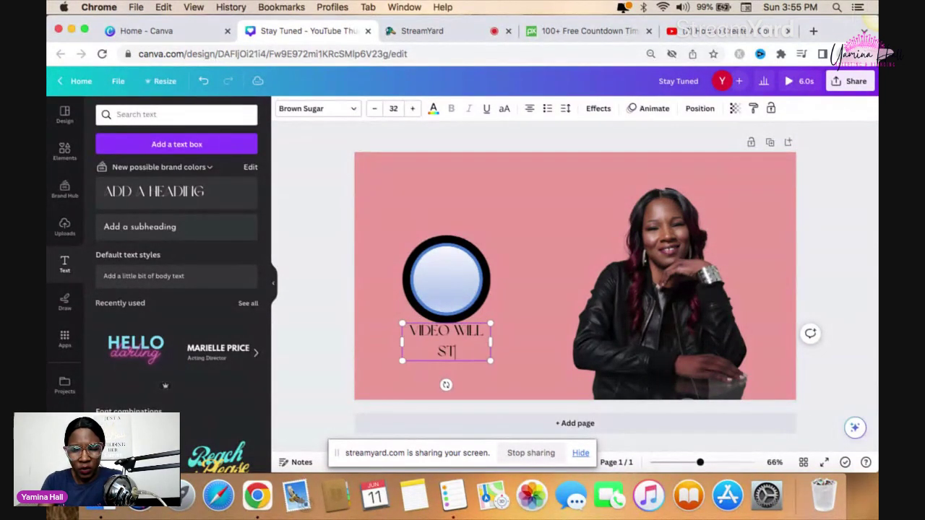
text(ART W)
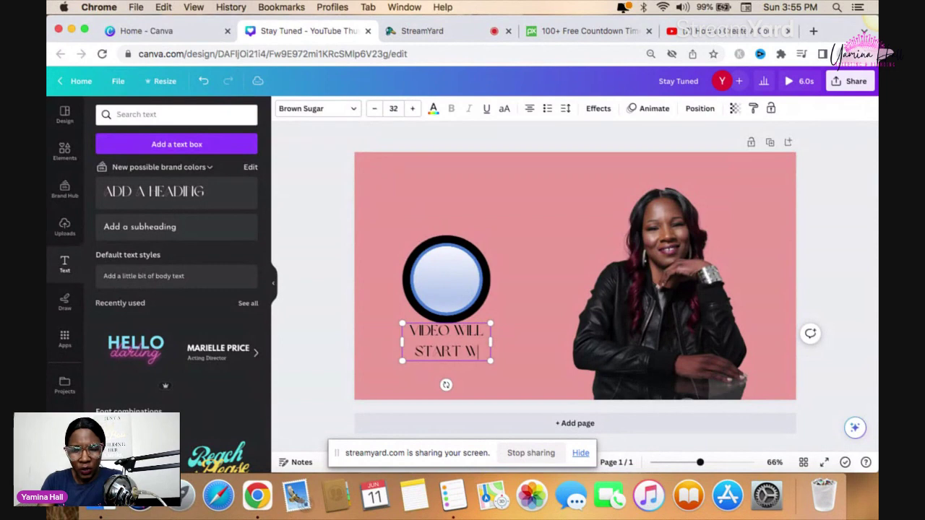
text(HEN CON)
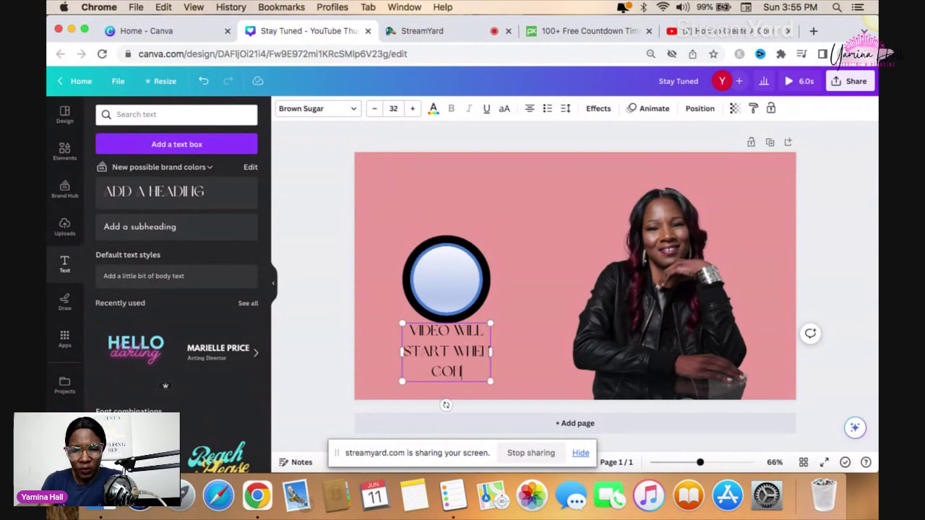
text(TDO)
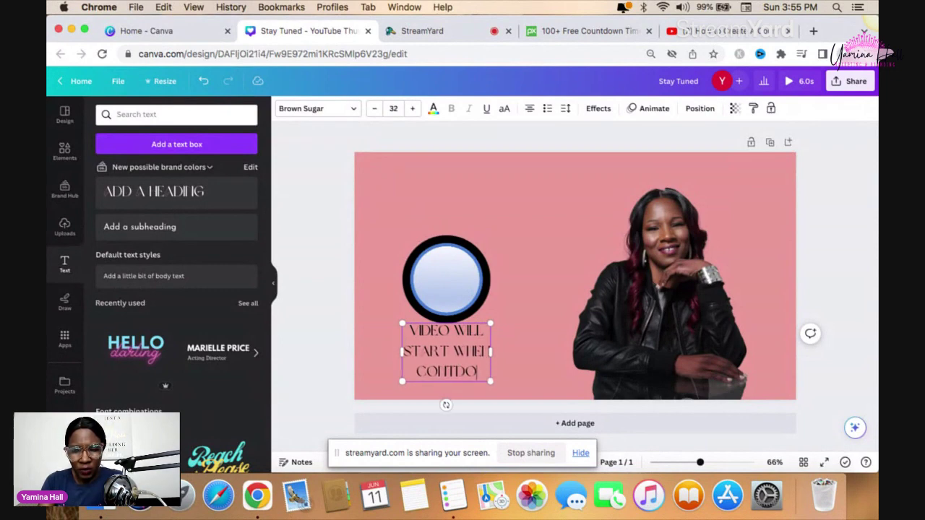
text(WN HI)
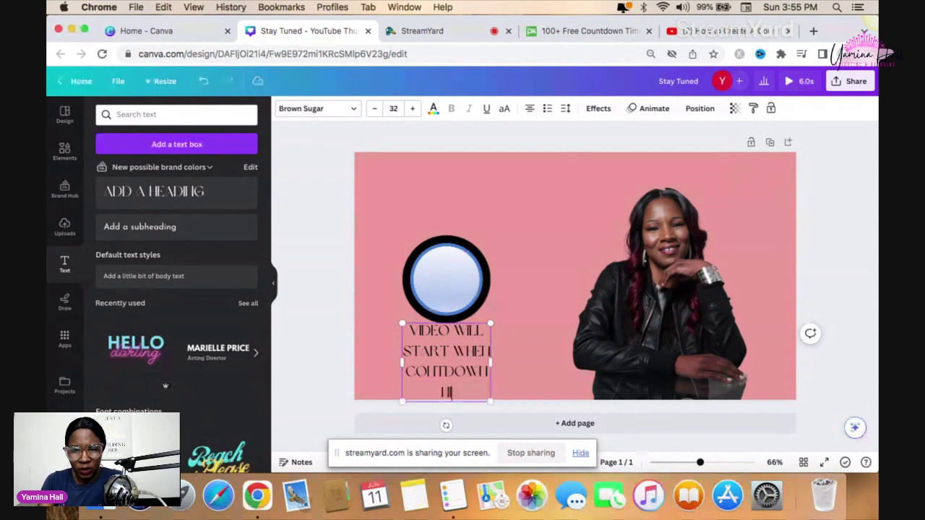
text(TS)
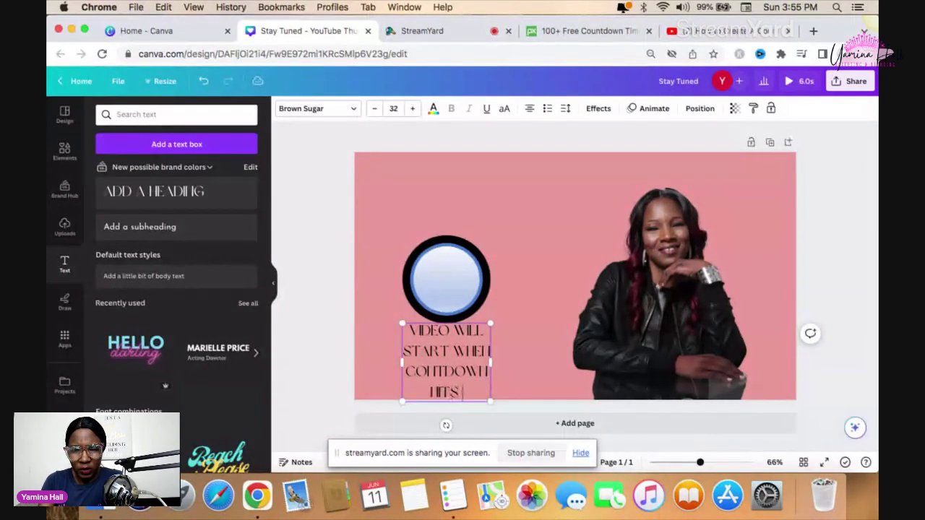
text( 0)
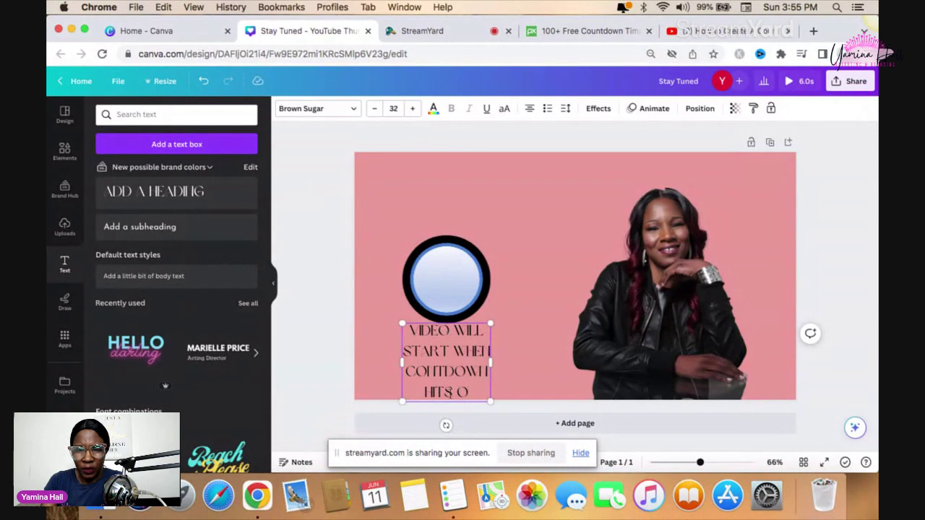
key(shift+Down)
Widen the heading's text box toward the portrait so that its text wraps onto three lines
click(503, 356)
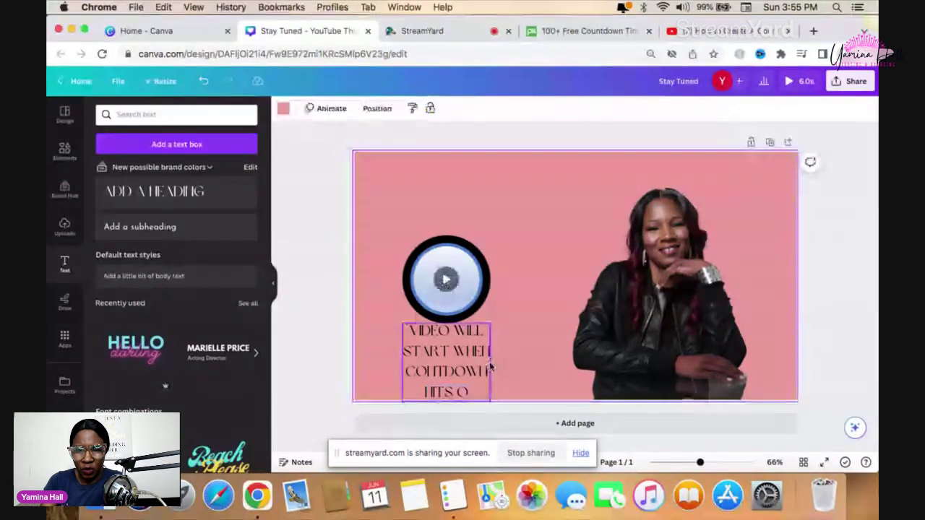
click(492, 361)
drag(492, 361, 533, 355)
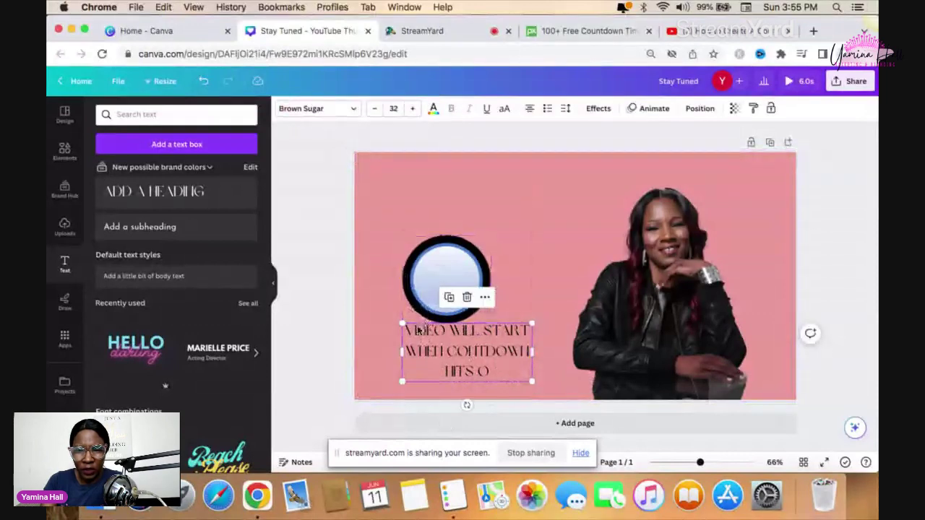
Change the font of the whole heading below the countdown circle to Josefin Sans Regular
drag(405, 326, 494, 373)
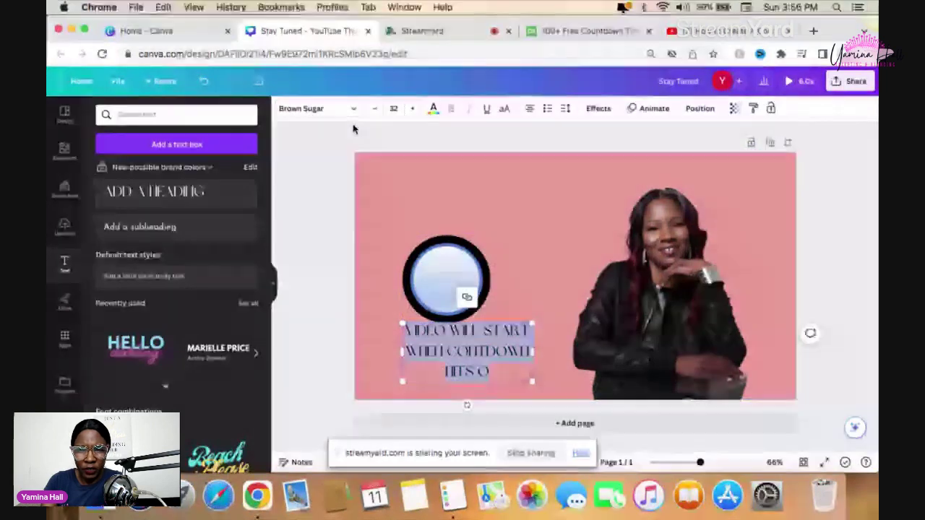
click(357, 110)
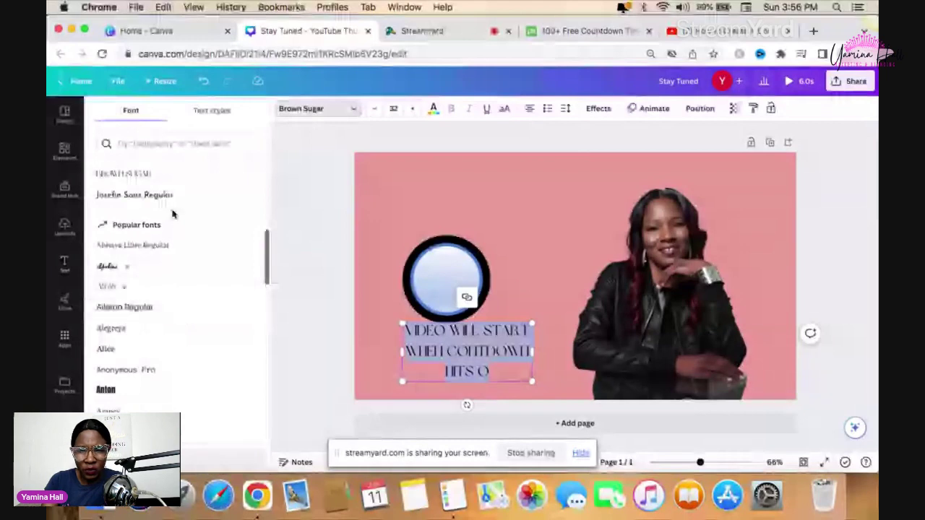
click(156, 195)
click(544, 287)
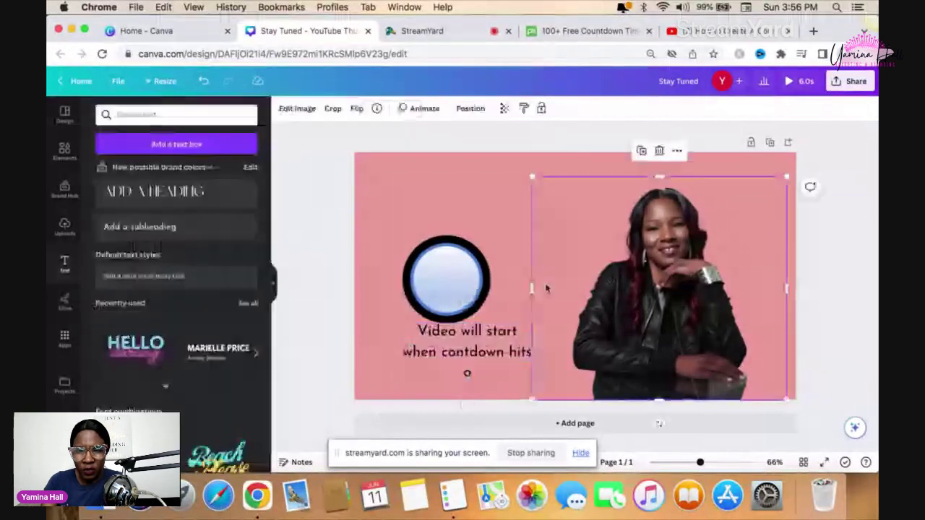
click(473, 378)
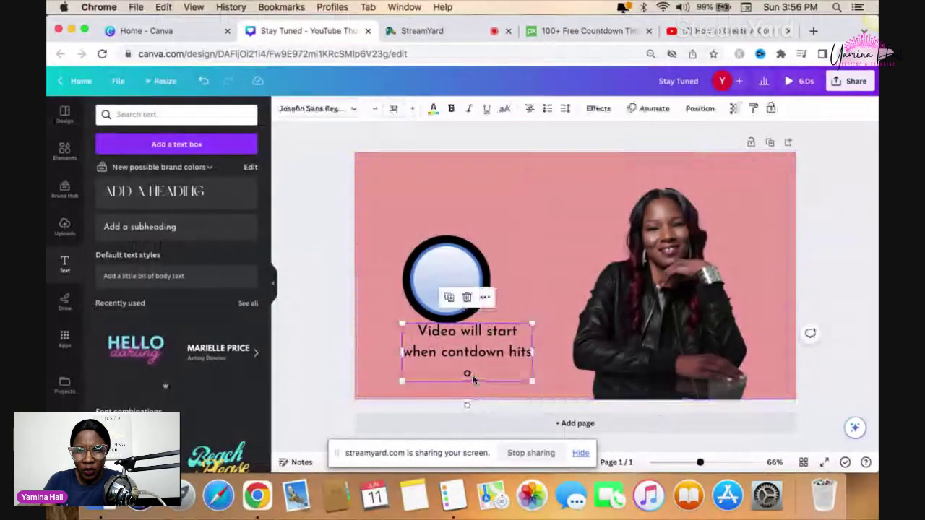
Replace the text of the caption below the countdown circle with "Stayed Tune vides starting shortly", with "Stayed Tune" on its own line
click(474, 376)
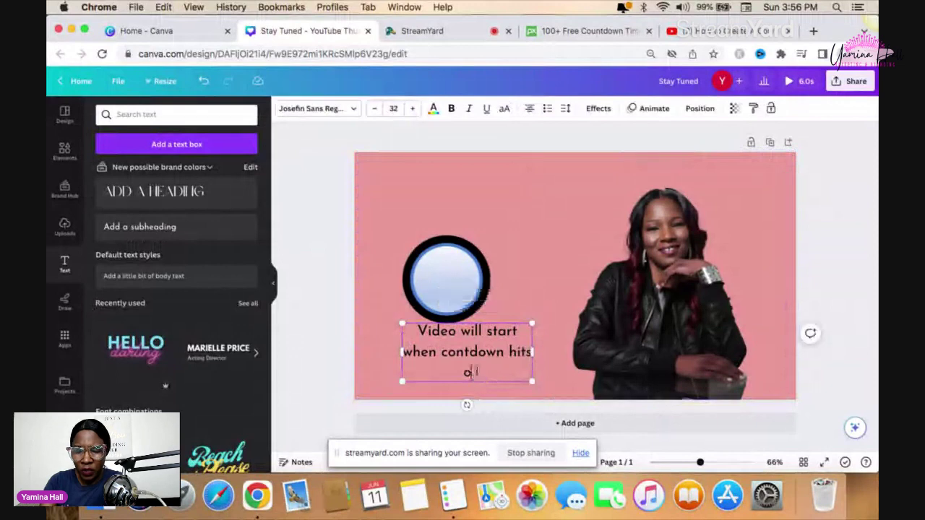
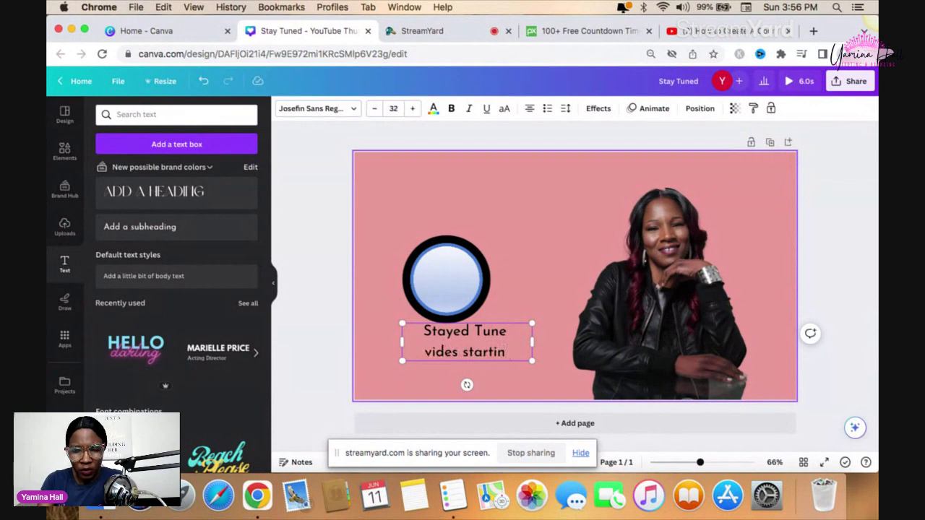
text(shor)
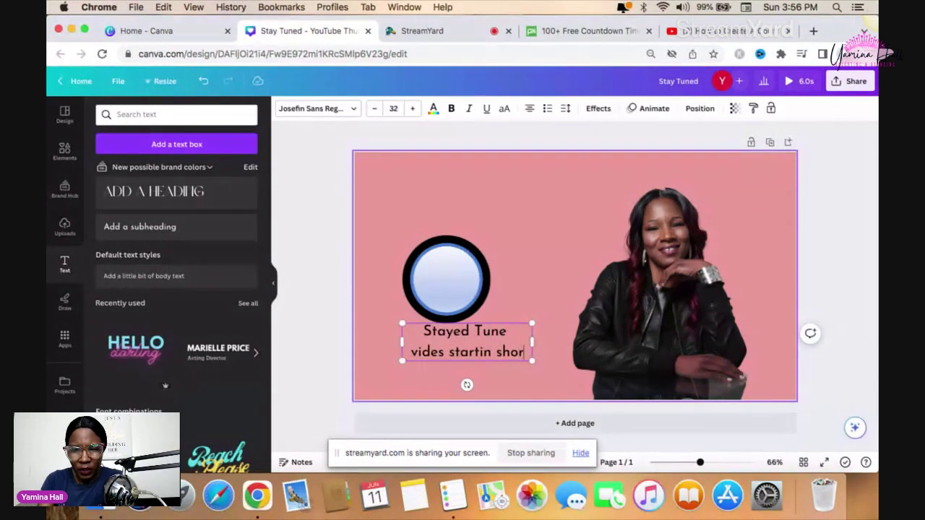
text(tly)
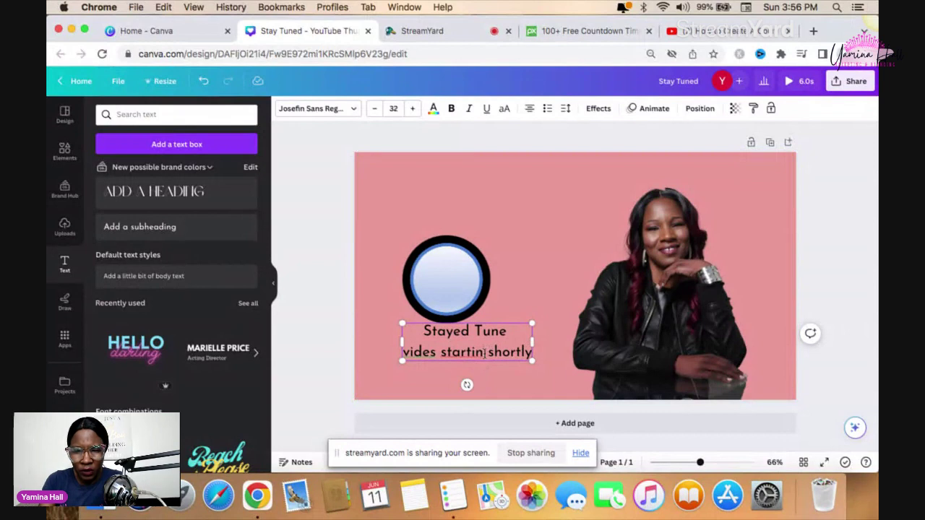
click(484, 353)
text(g)
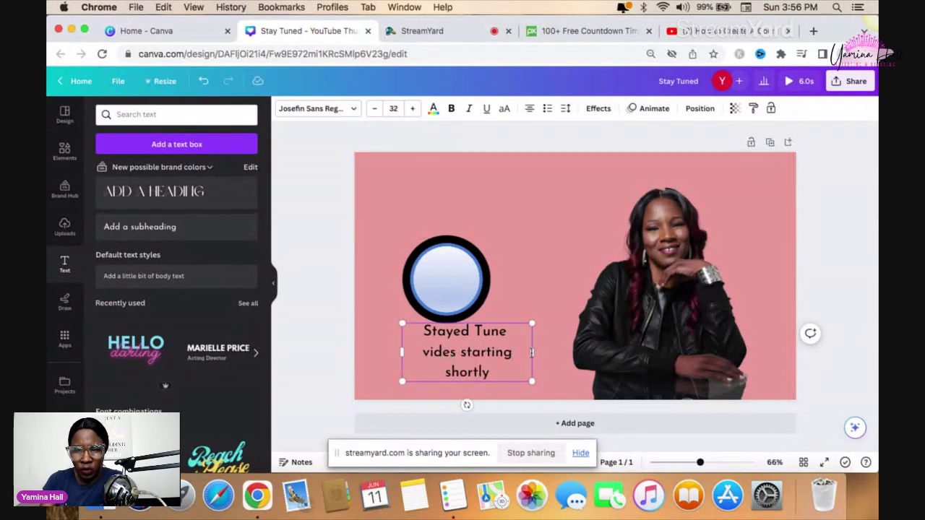
Widen the caption's text box away from the portrait so it wraps onto two lines, and change the word "vides" to "vidoe"
drag(532, 352, 361, 348)
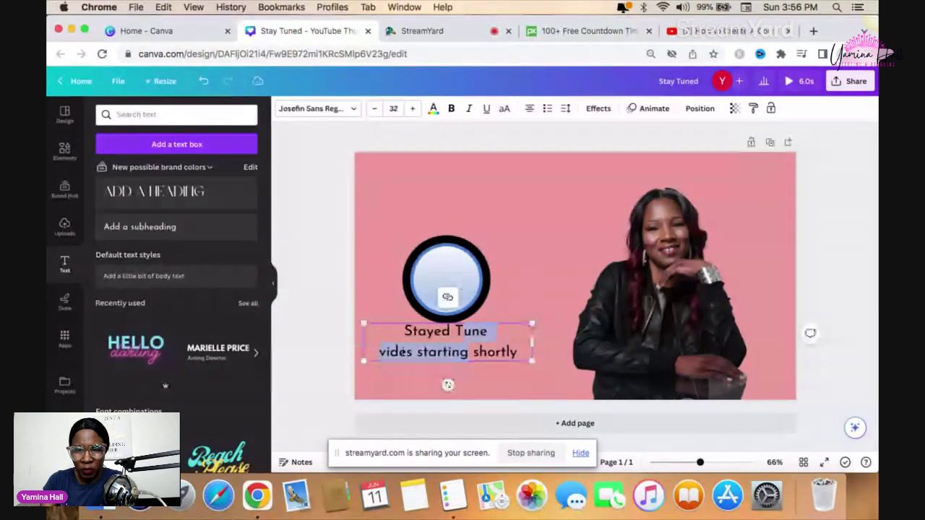
click(401, 353)
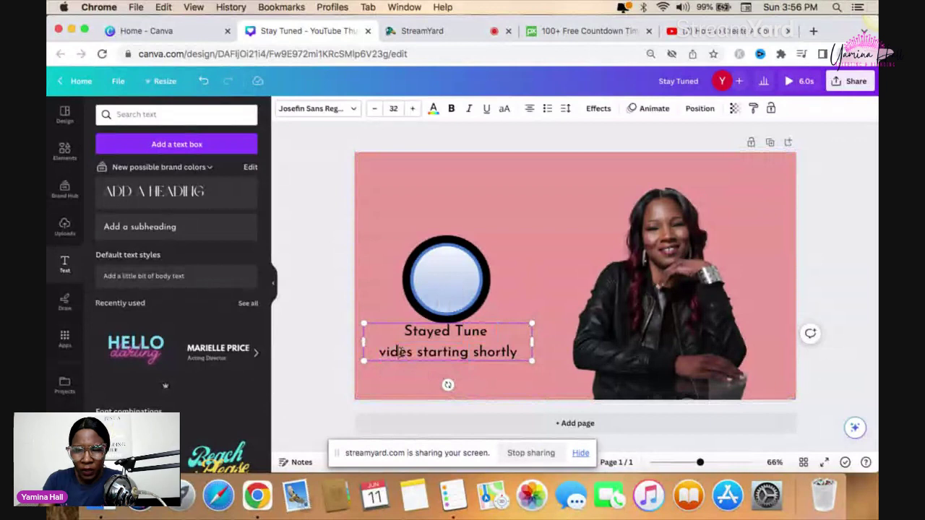
text(o)
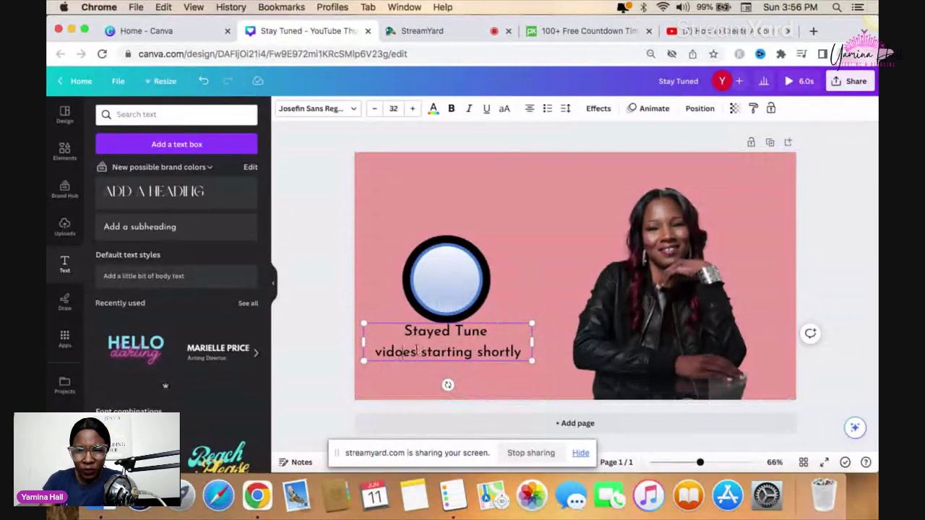
key(BackSpace)
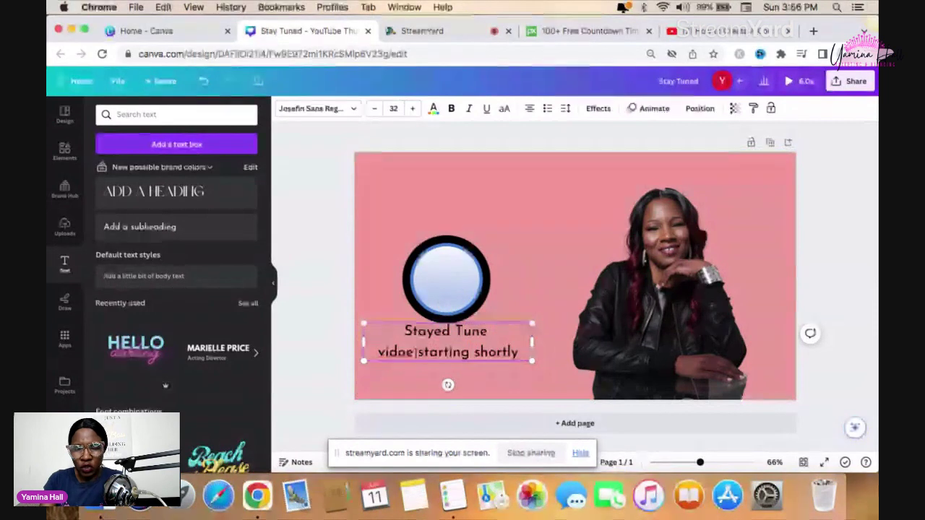
Shrink the countdown circle slightly and center it just above the caption, with the caption moved up a little
mouse_move(441, 283)
mouse_down()
mouse_move(446, 265)
mouse_move(431, 276)
mouse_up()
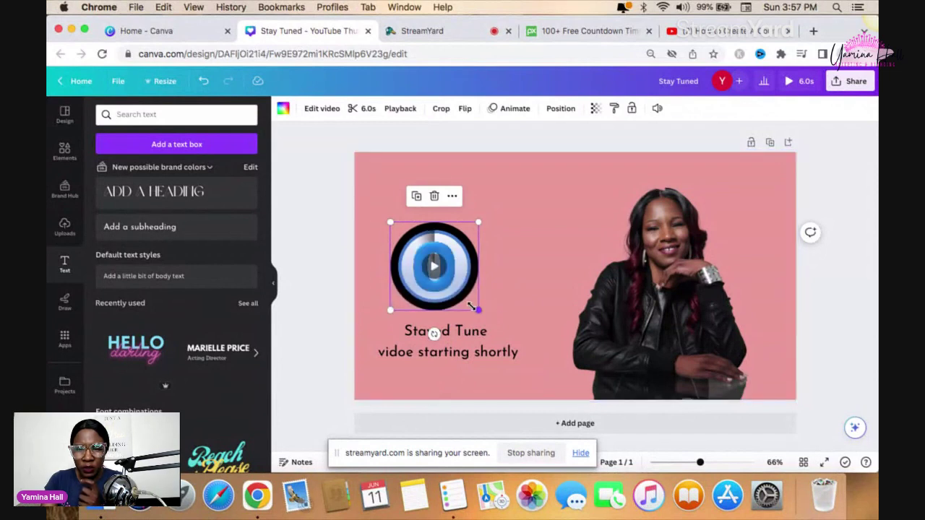
drag(476, 308, 467, 299)
mouse_move(455, 338)
mouse_down()
mouse_move(446, 330)
mouse_move(463, 326)
mouse_move(456, 320)
mouse_up()
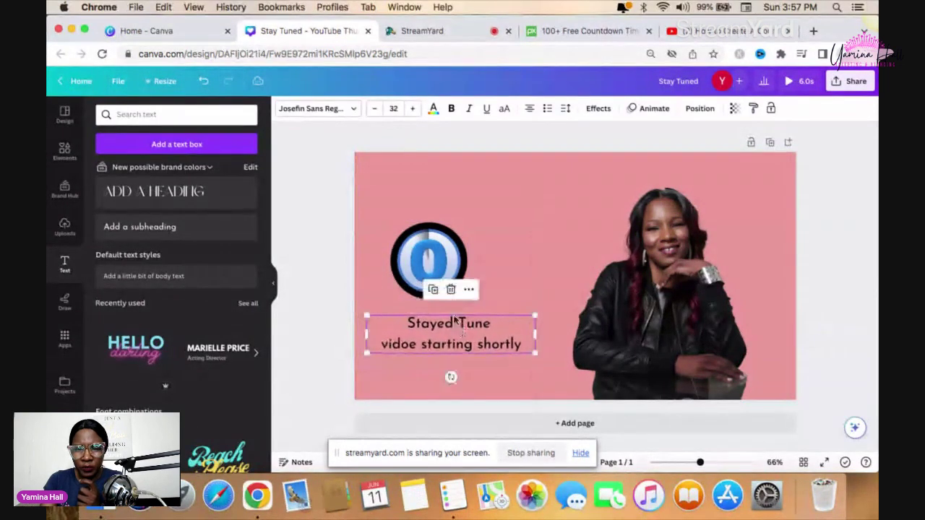
click(427, 263)
drag(427, 263, 446, 269)
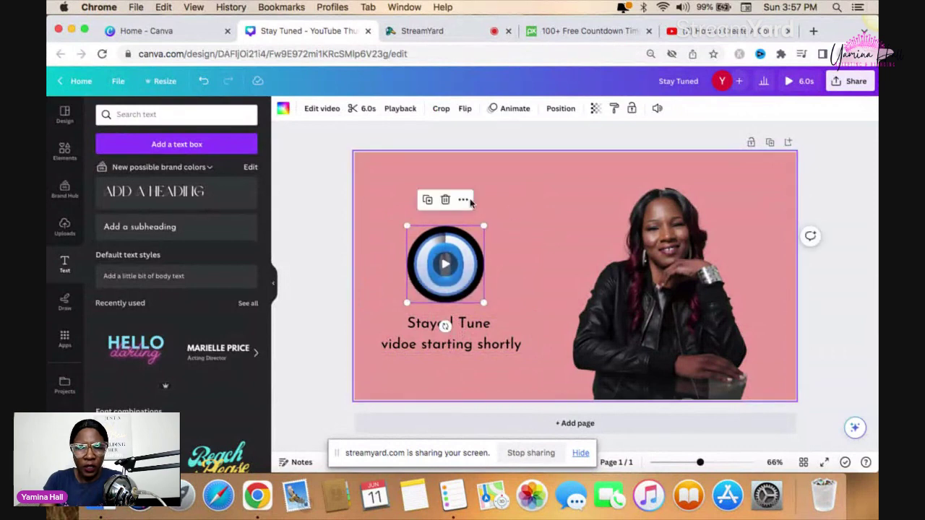
Add a brand-style heading in Josefin Sans Regular and place it near the canvas's upper edge, between the countdown circle and the portrait
click(158, 194)
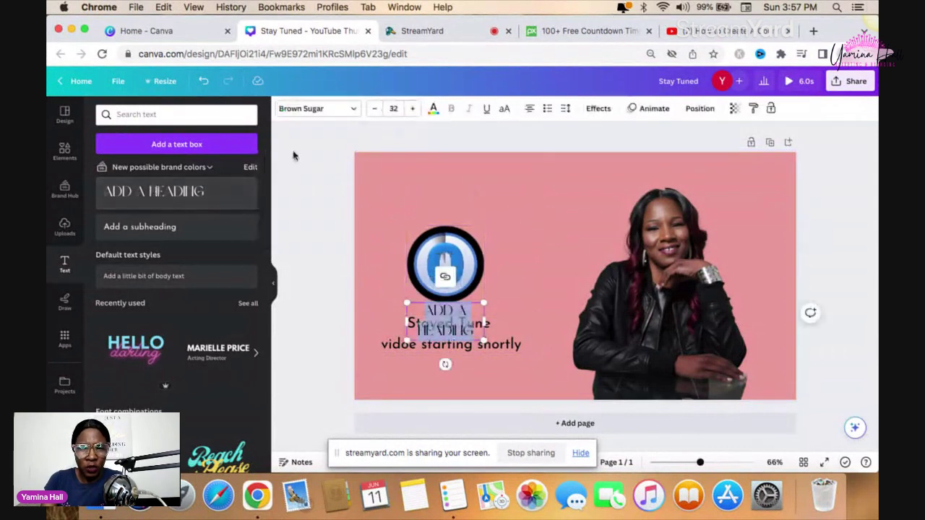
click(357, 110)
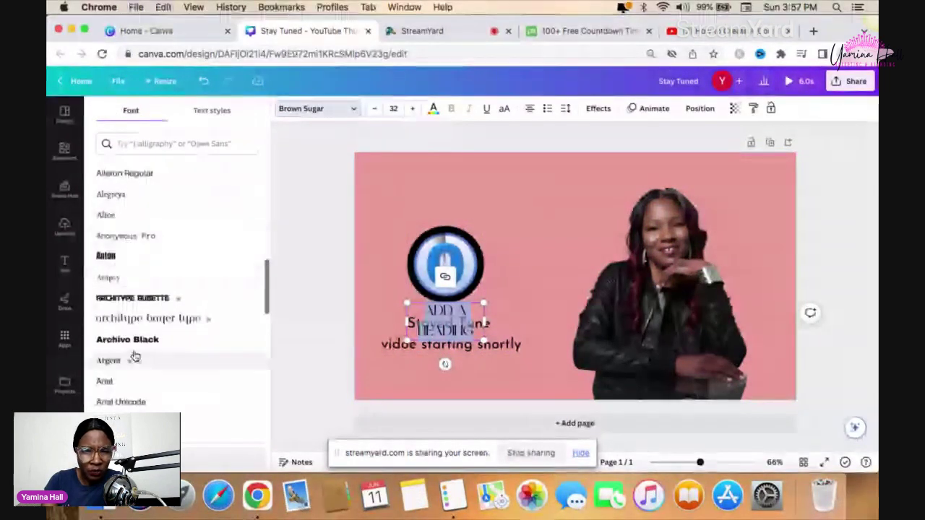
scroll(132, 355, down, 5)
scroll(134, 356, up, 10)
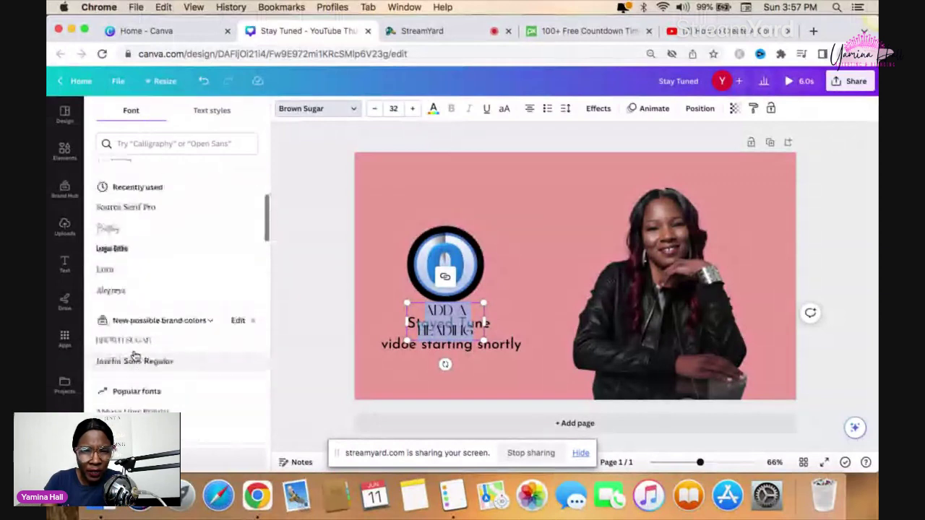
scroll(133, 355, up, 5)
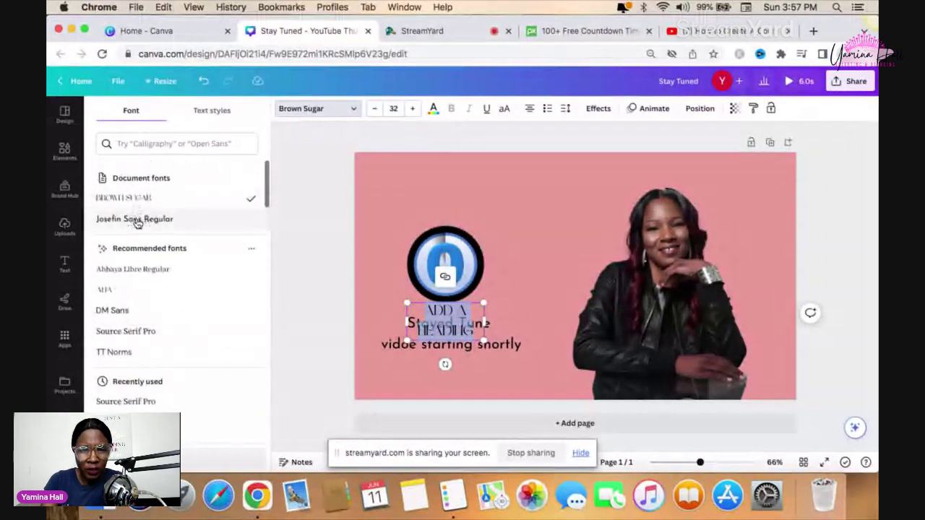
click(137, 219)
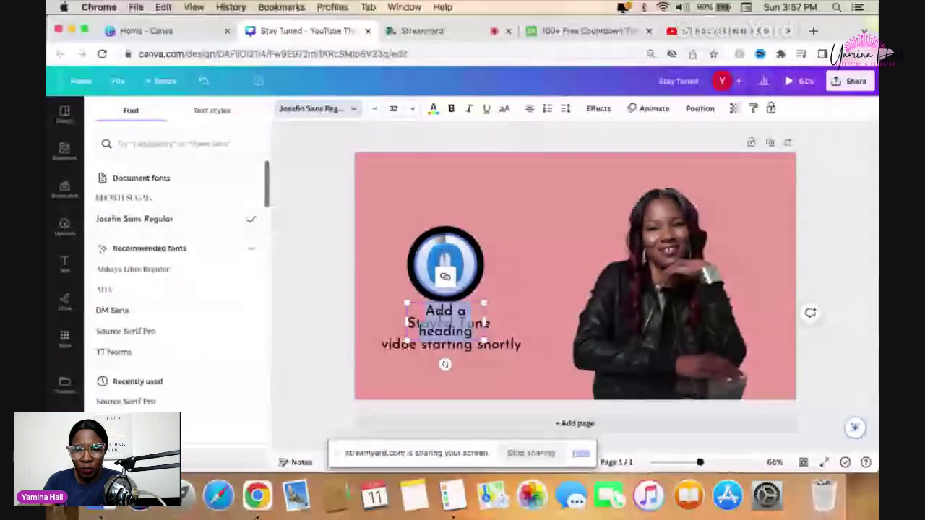
drag(418, 302, 511, 180)
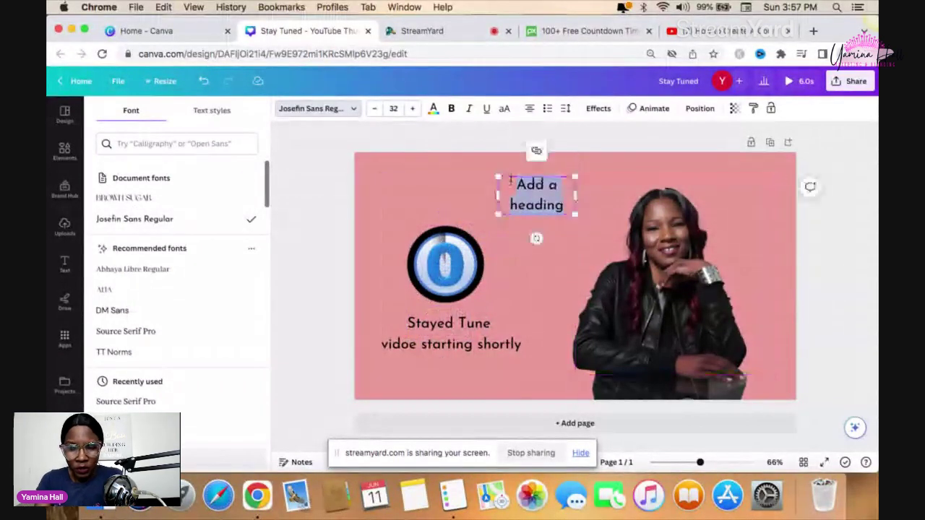
Replace the new heading's placeholder text with "How To create a custom countdown timer in canva"
text(How T)
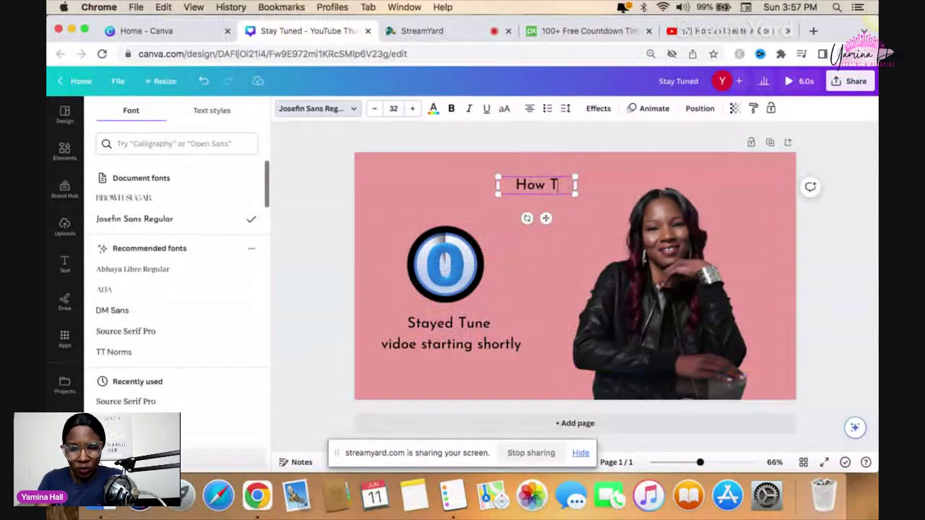
text(o creat)
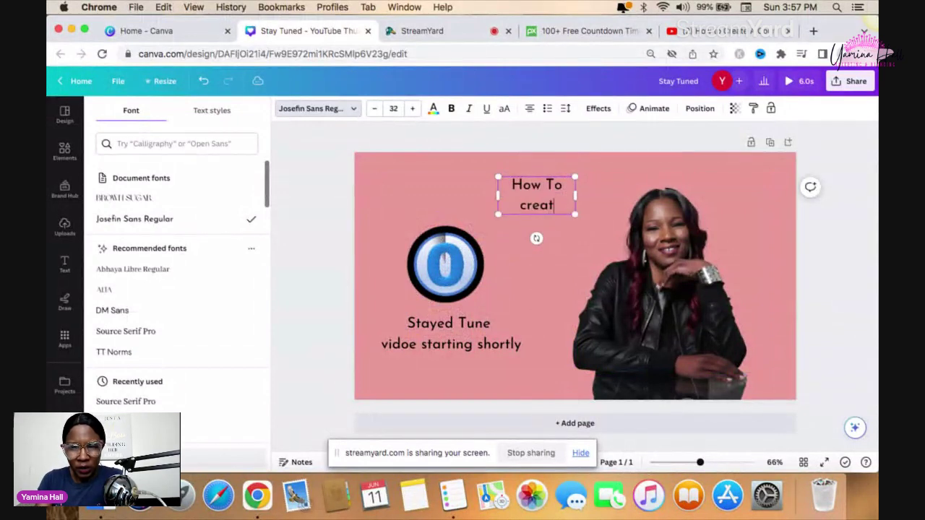
text(e a)
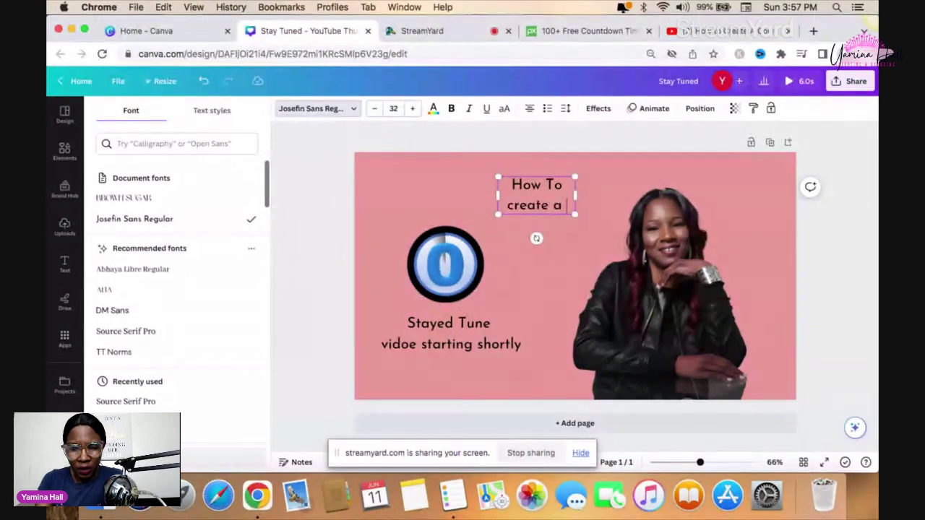
text( custome)
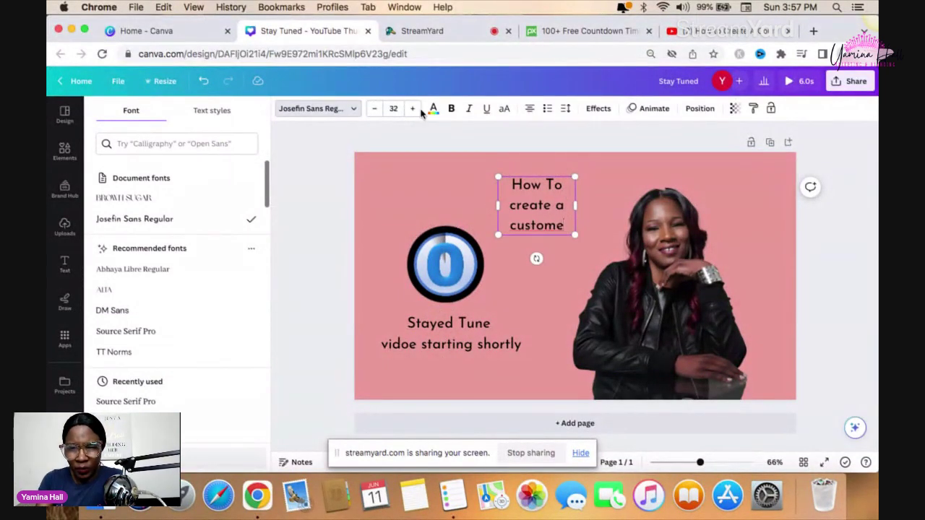
key(BackSpace)
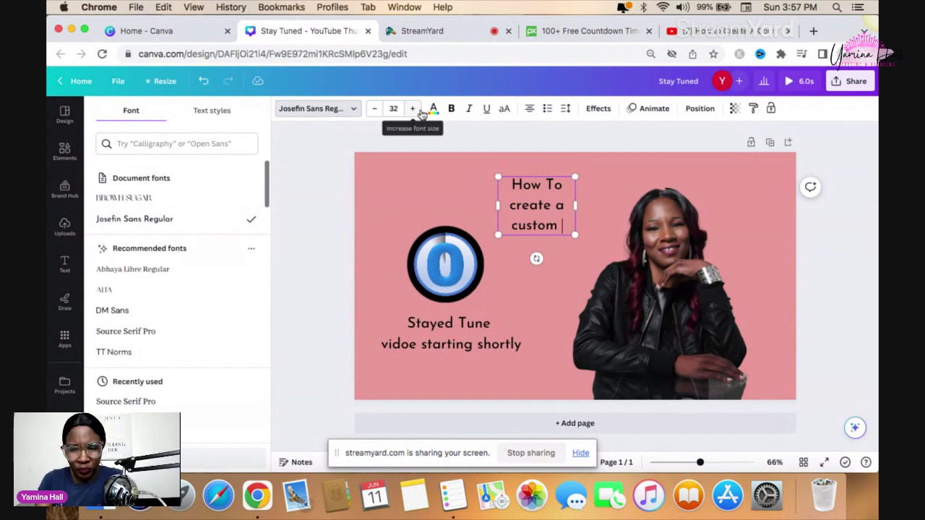
text(co)
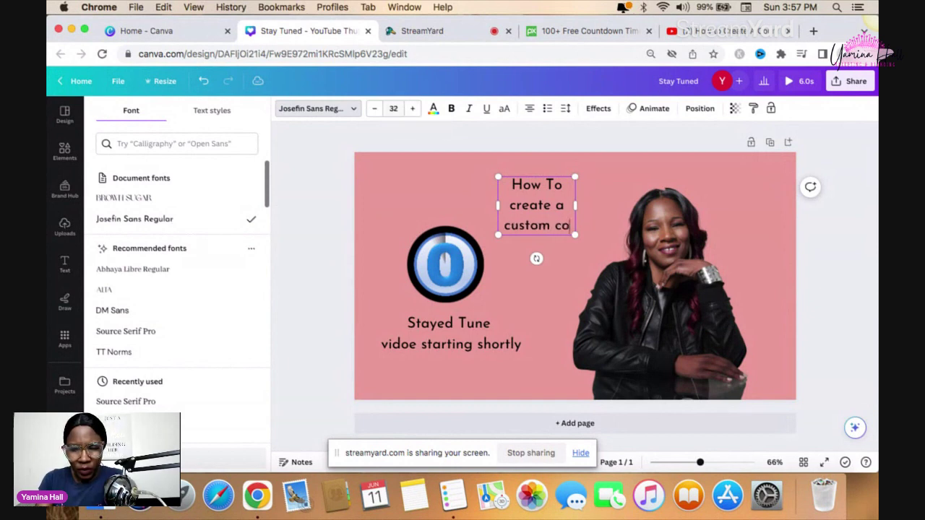
text(untd)
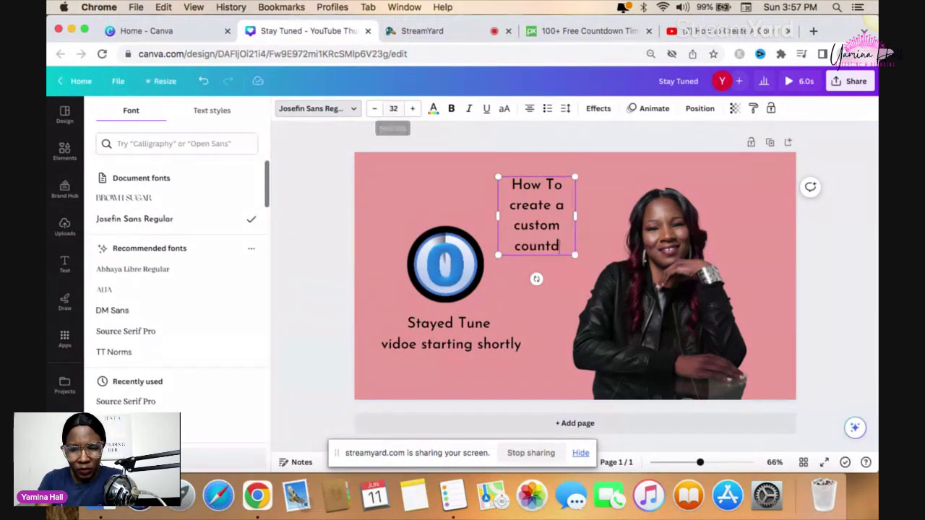
text(own timer)
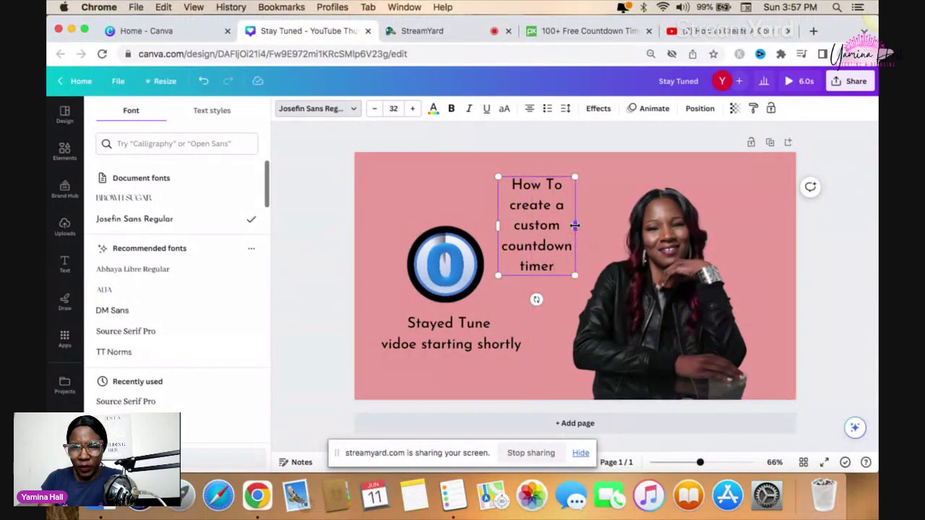
text( in)
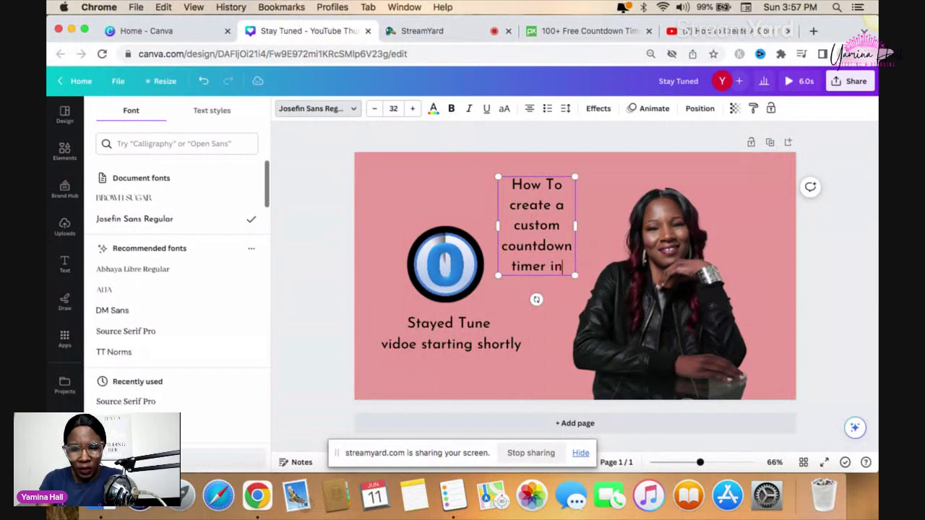
text( can)
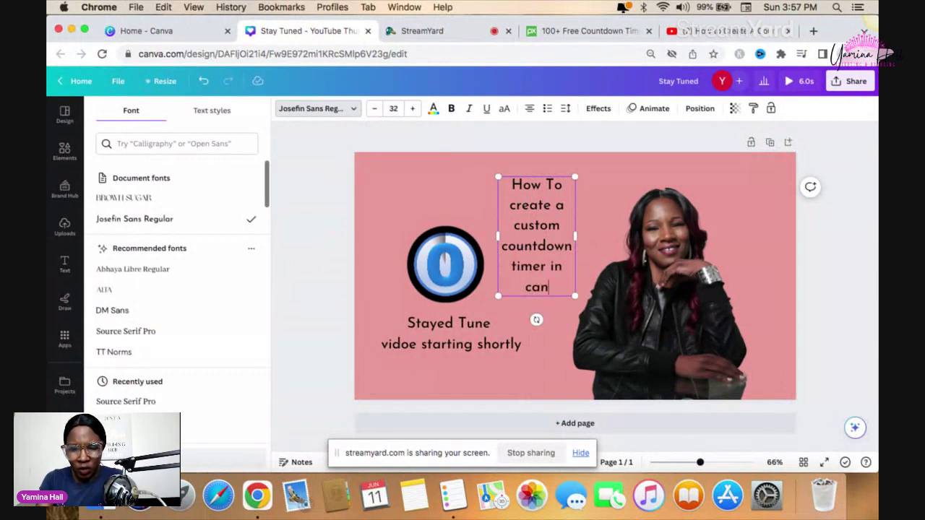
text(va)
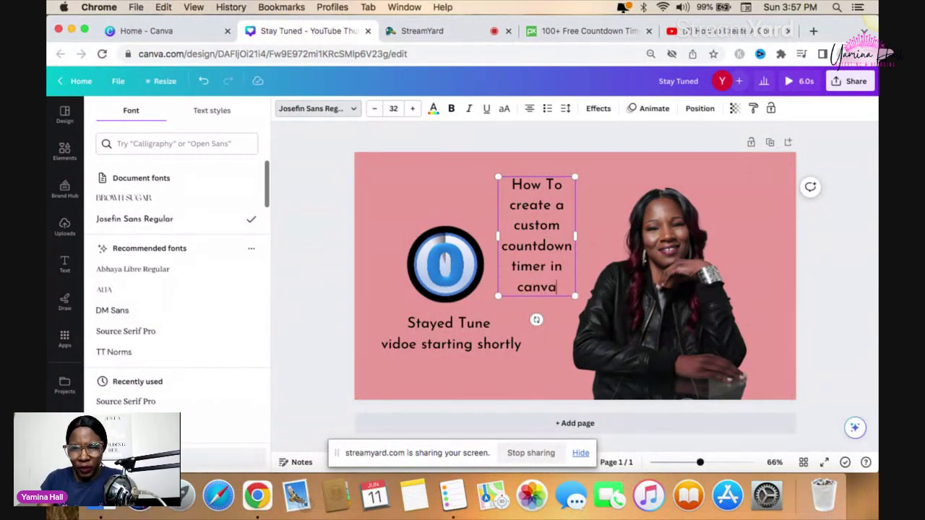
Widen the title's text box so it wraps onto two lines, and move it clear of the portrait, above the countdown circle
drag(575, 236, 673, 208)
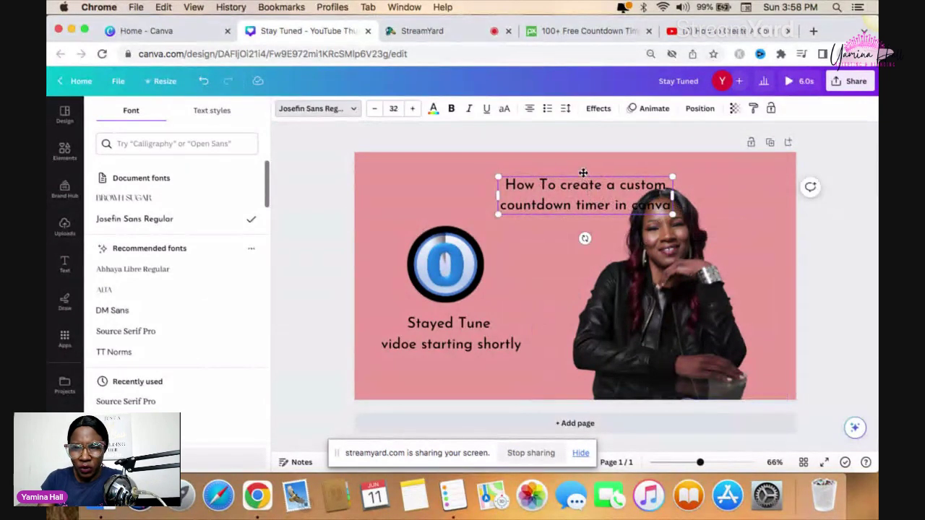
drag(583, 174, 537, 178)
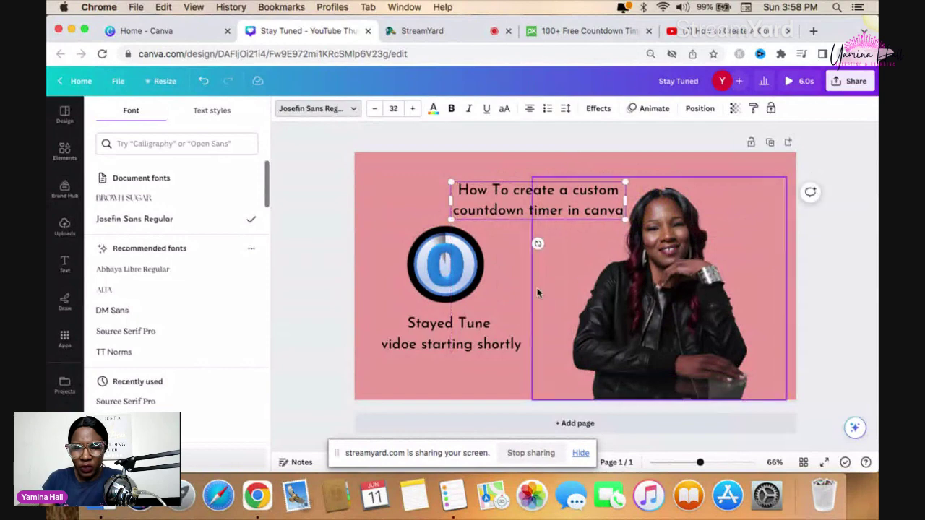